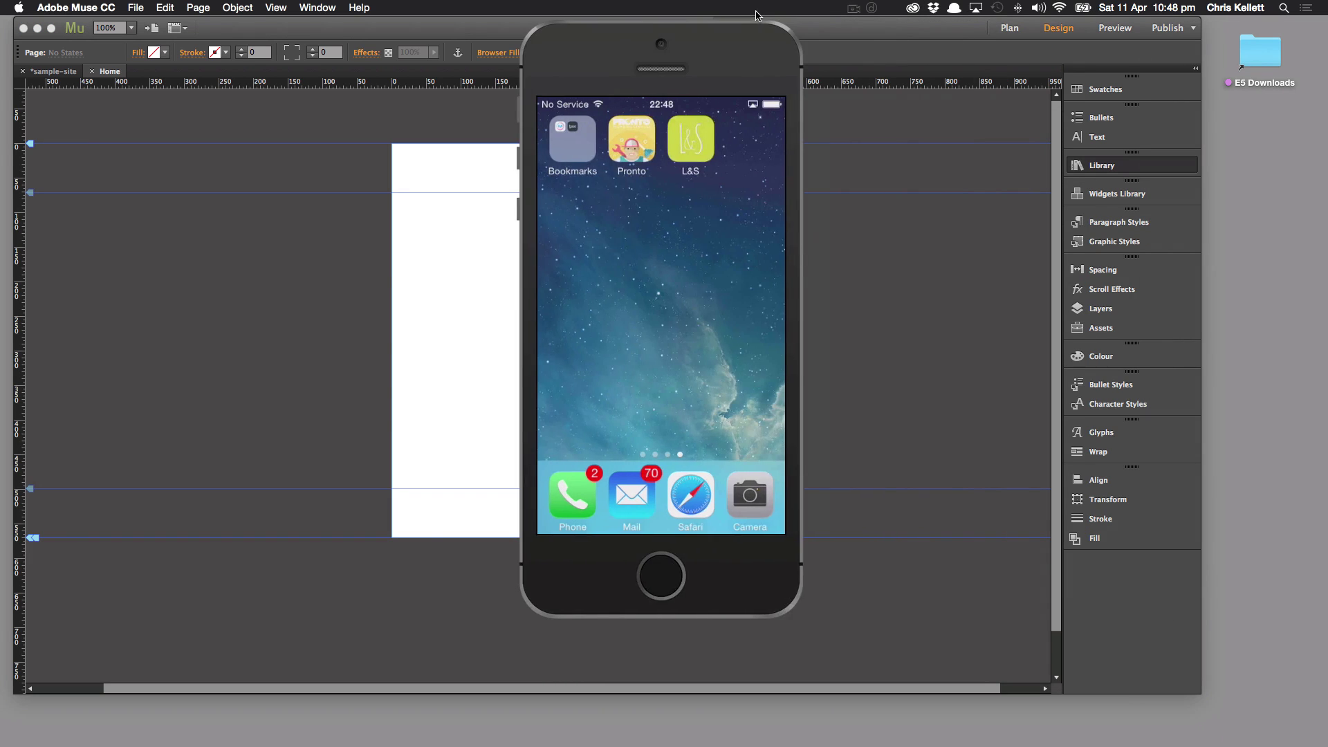
- Move the mirrored phone display aside, quit it and switch to the Home page in Adobe Muse
{"action": "left_click_drag", "start_coordinate": [620, 74], "coordinate": [657, 84]}
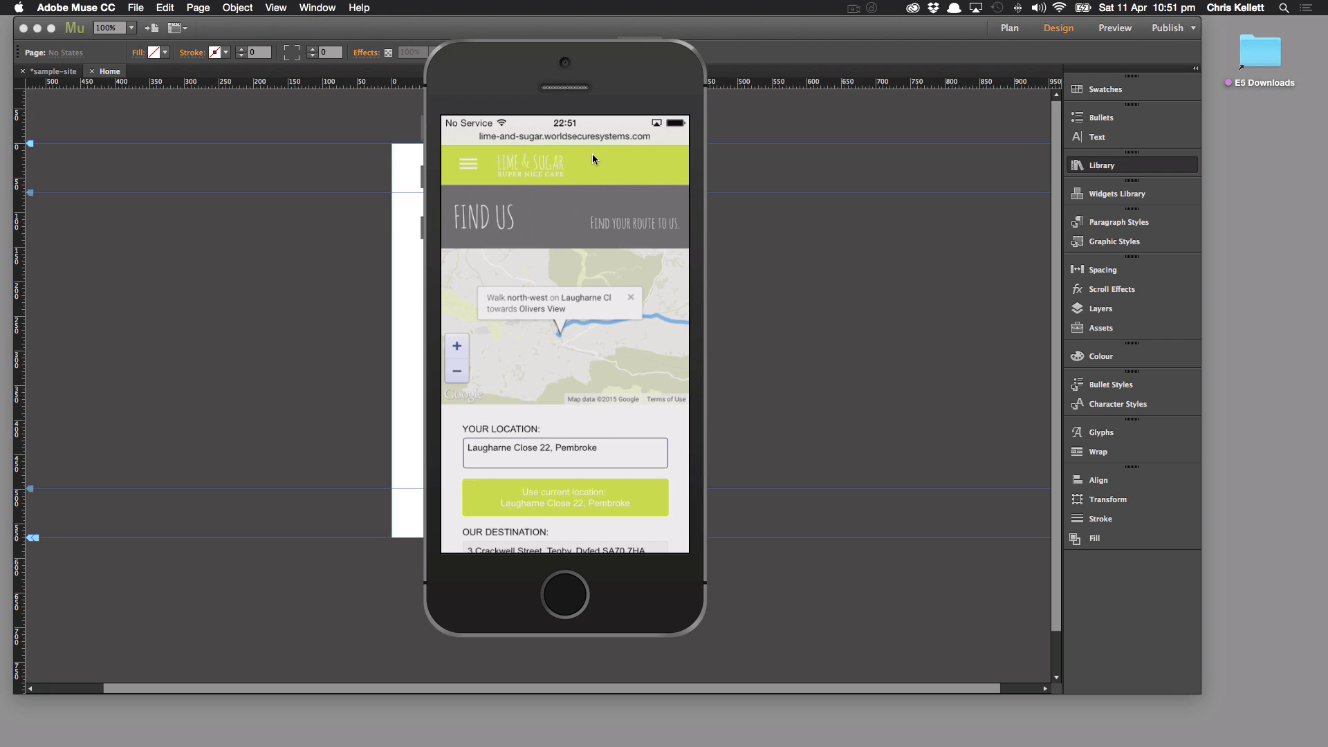
{"action": "key", "text": "super+q"}
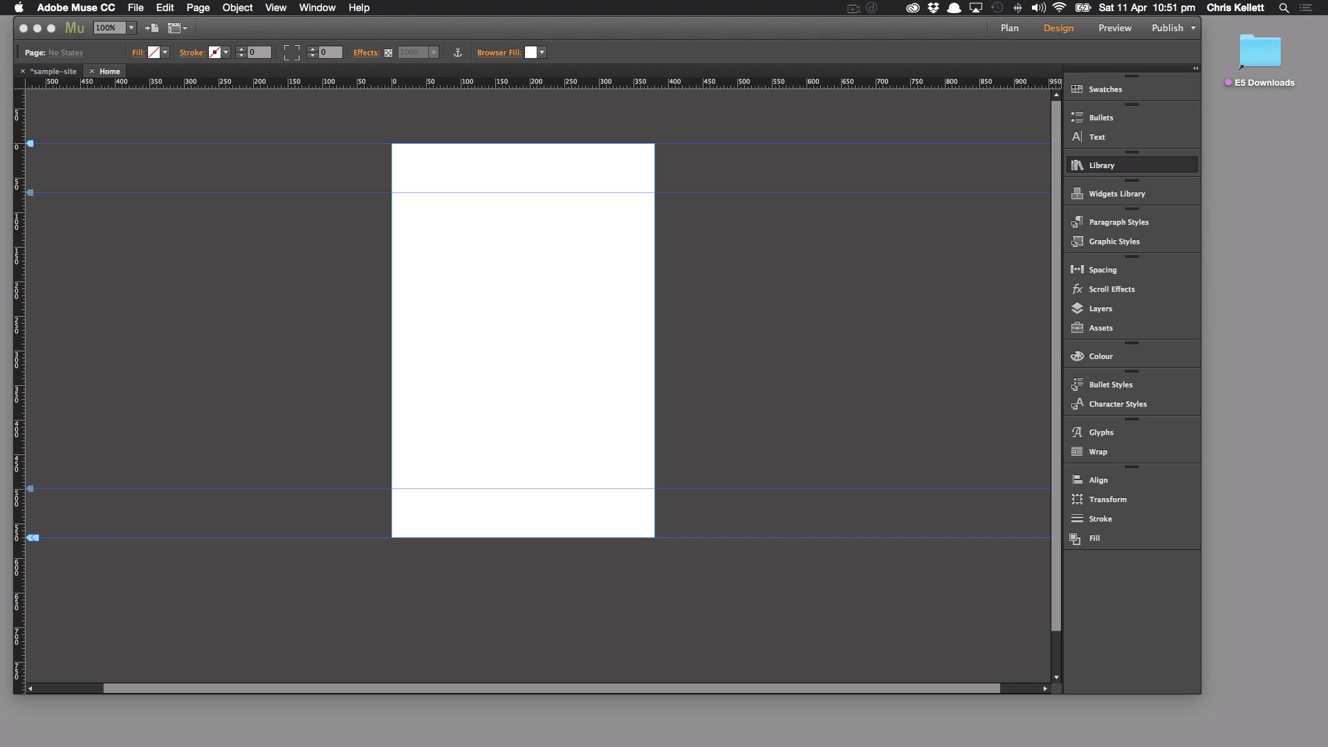
{"action": "left_click", "coordinate": [695, 266]}
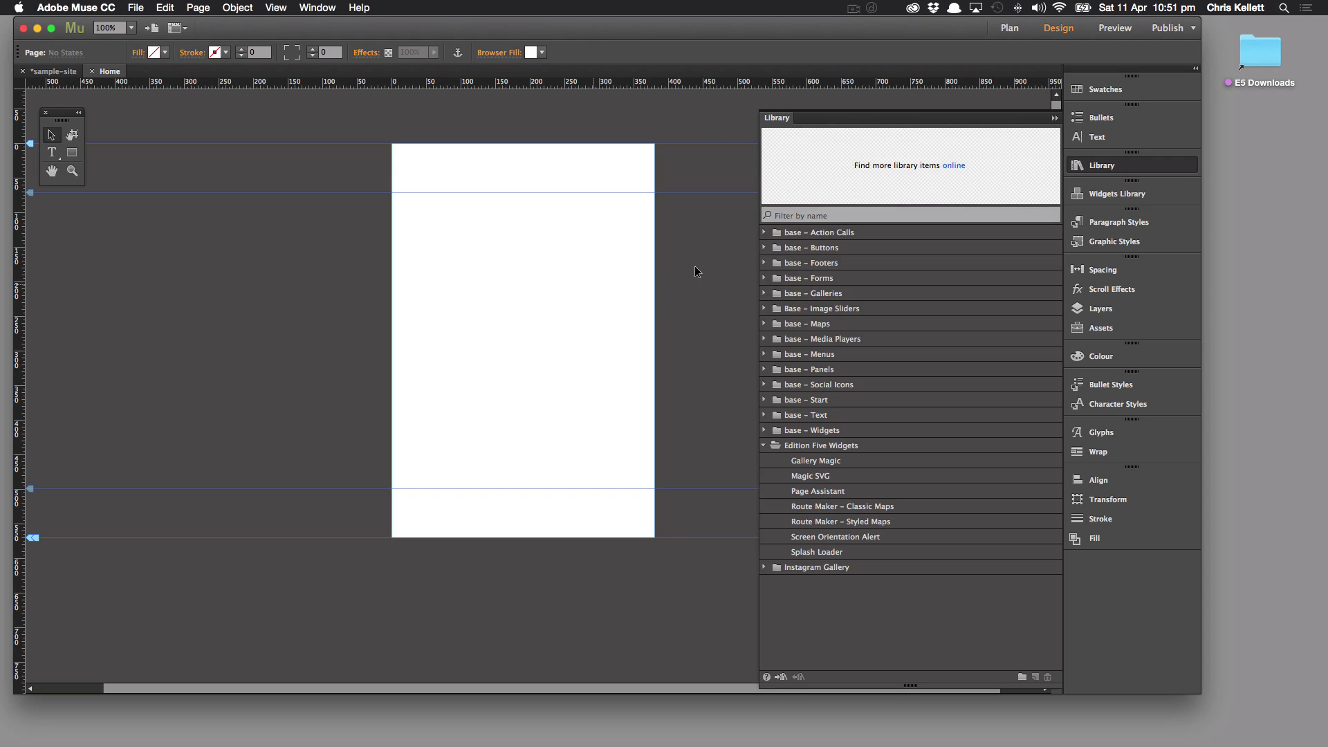
- Place the Route Maker - Classic Maps widget from the Edition Five Widgets library on the Home page, aligned to the page's top-left corner
{"action": "left_click", "coordinate": [824, 512]}
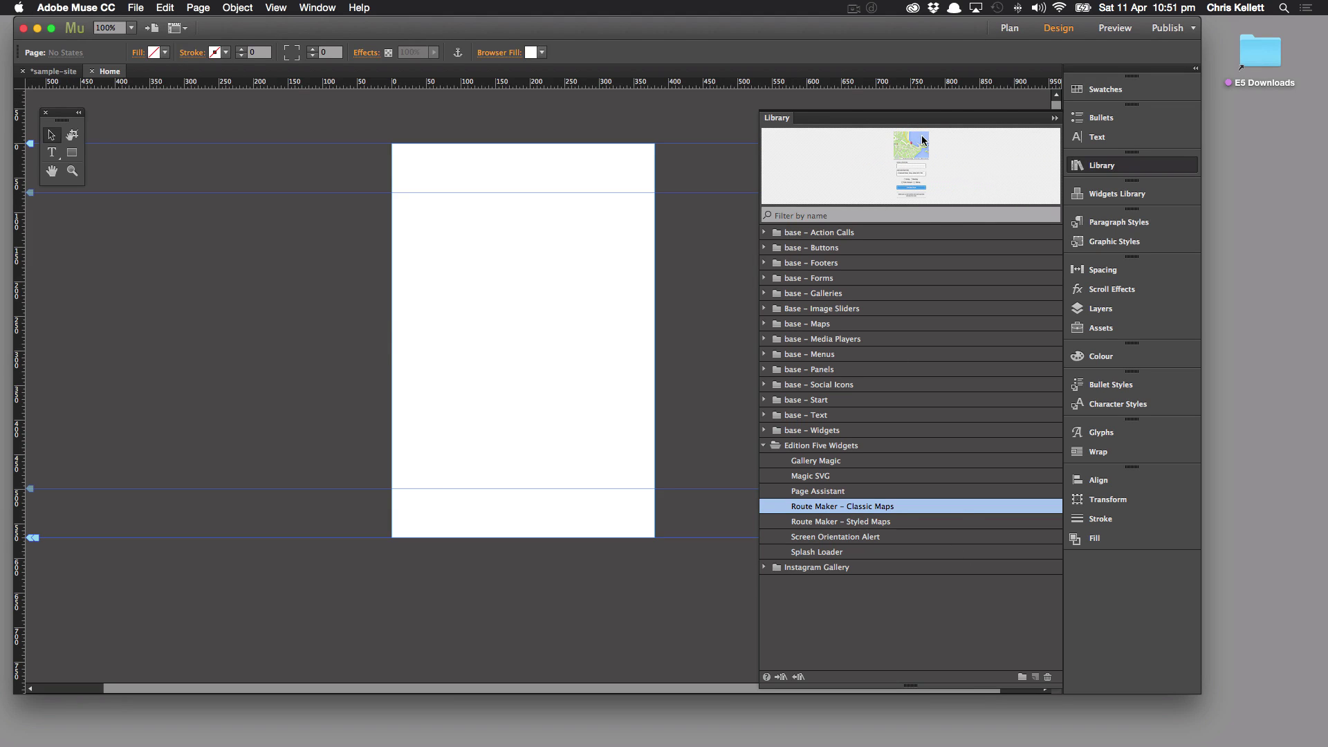
{"action": "left_click_drag", "start_coordinate": [925, 144], "coordinate": [486, 243]}
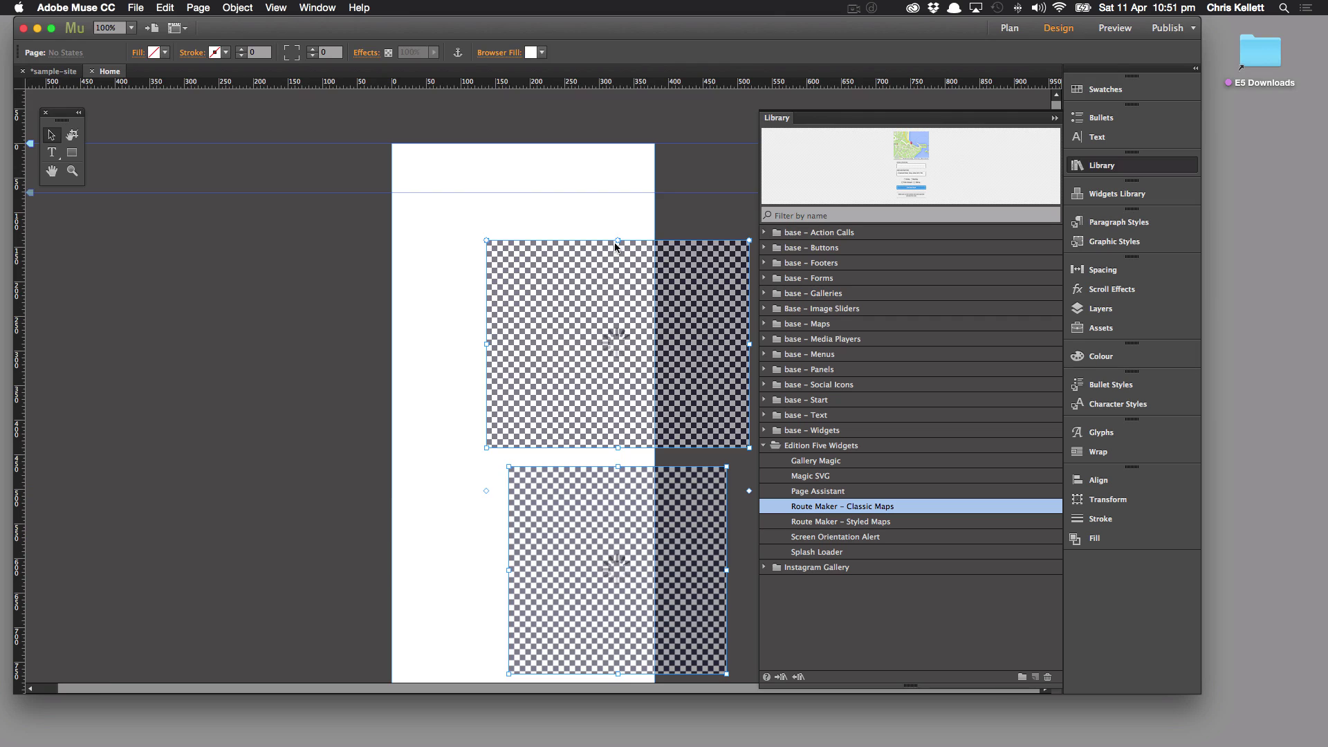
{"action": "left_click_drag", "start_coordinate": [610, 285], "coordinate": [580, 217]}
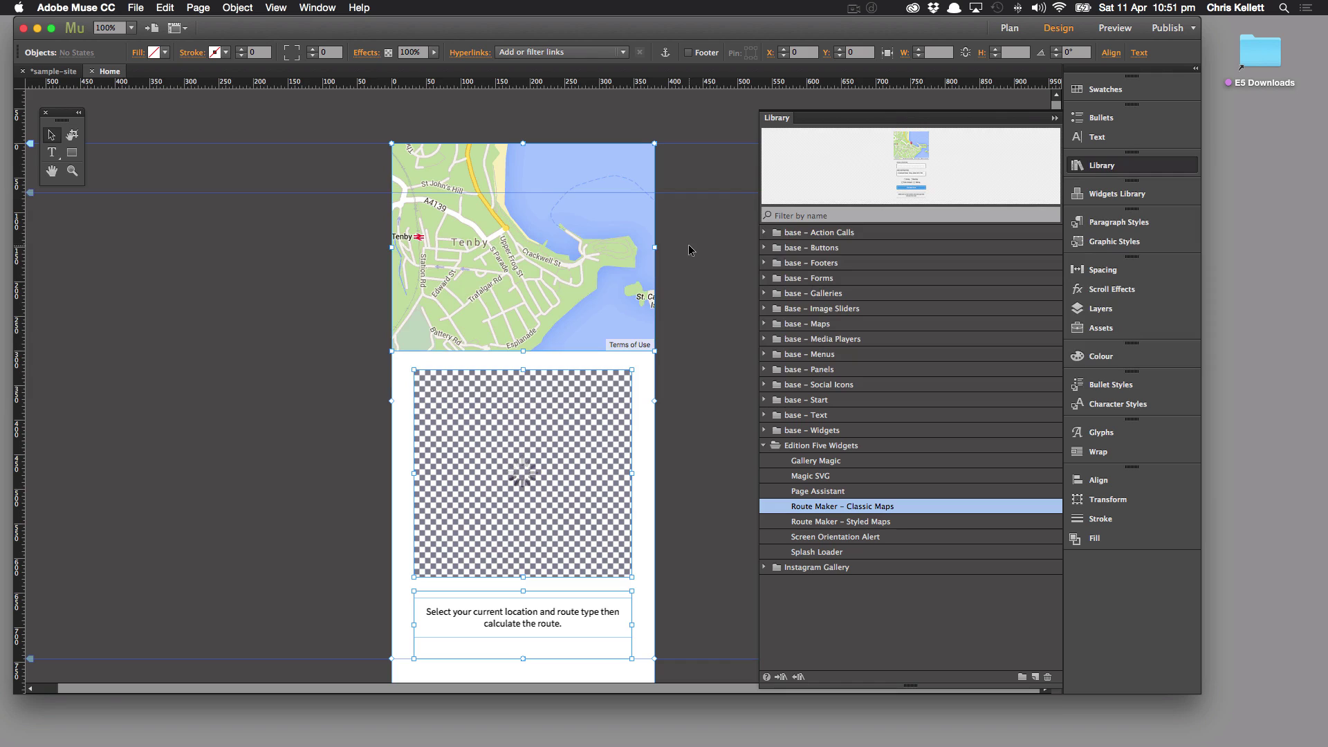
{"action": "left_click", "coordinate": [681, 435]}
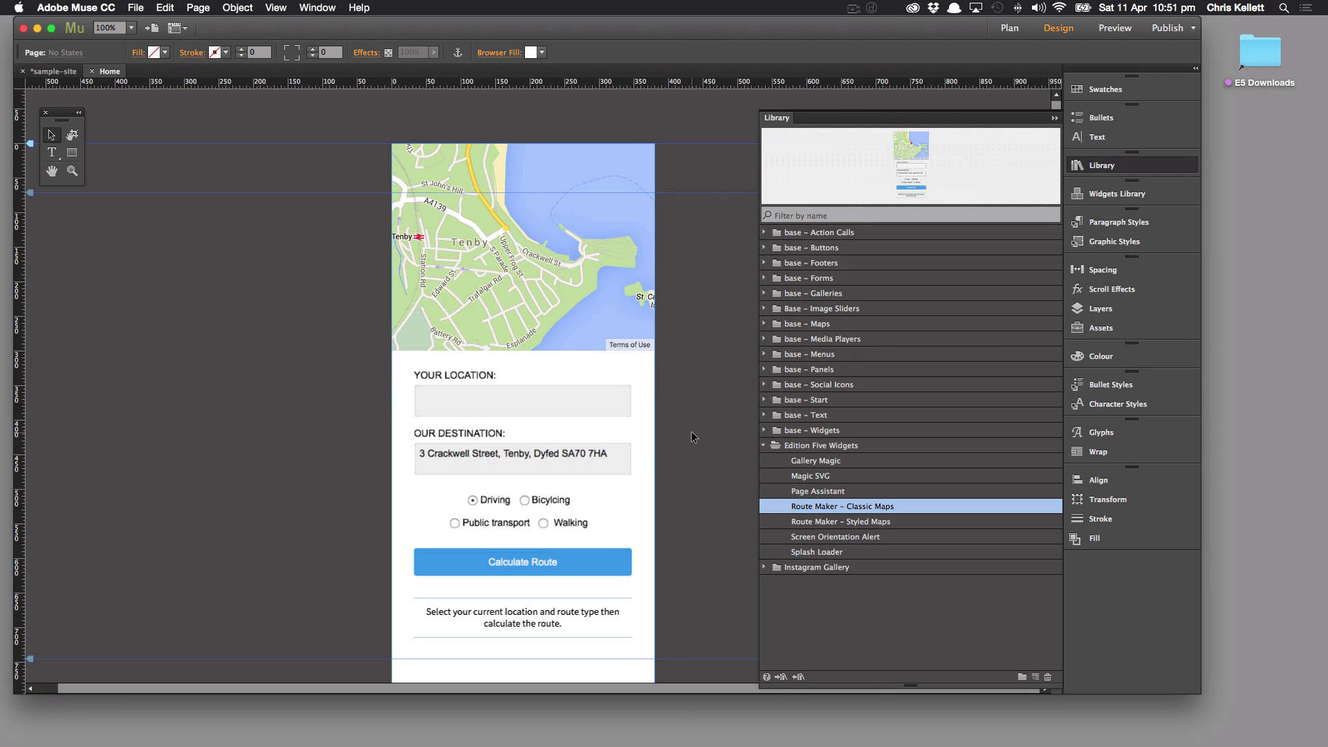
- Examine the widget's three parts in turn: the map loader, the map form and the map directions
{"action": "scroll", "coordinate": [691, 437], "scroll_direction": "down", "scroll_amount": 2}
{"action": "left_click", "coordinate": [599, 186]}
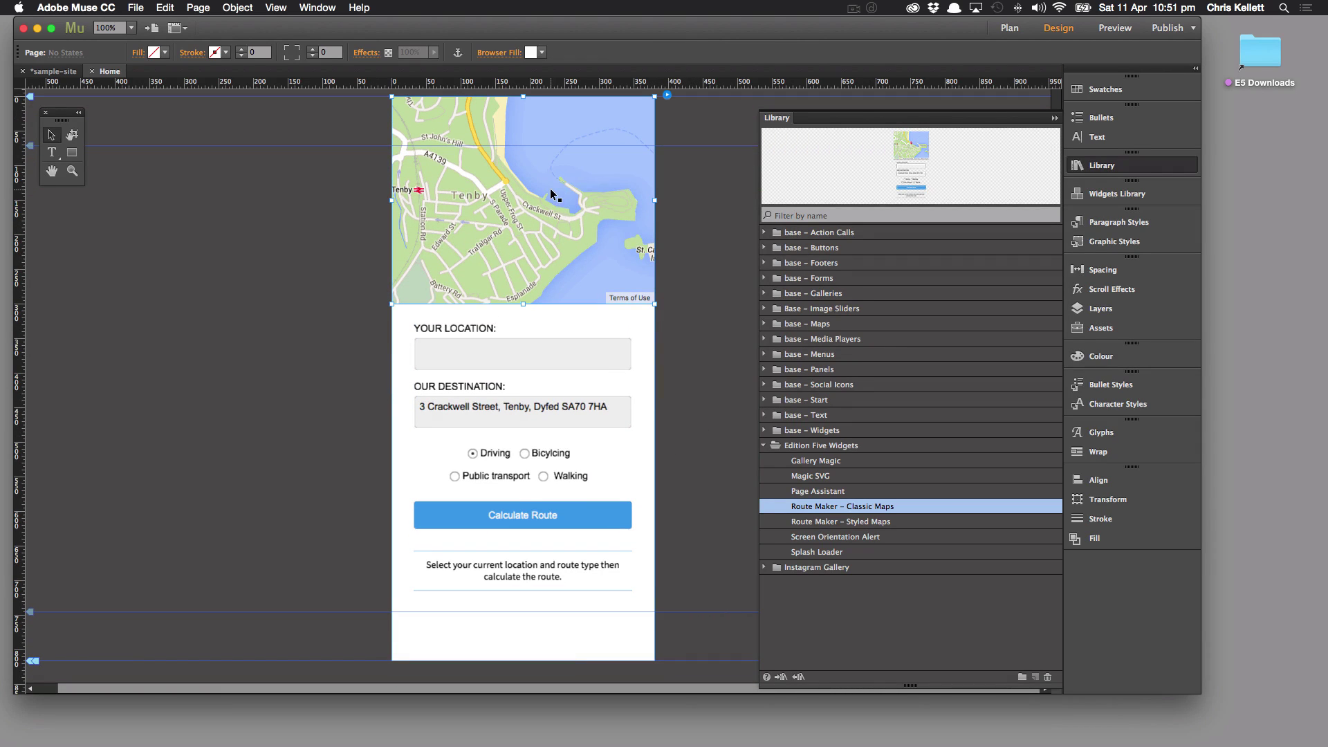
{"action": "left_click", "coordinate": [534, 335]}
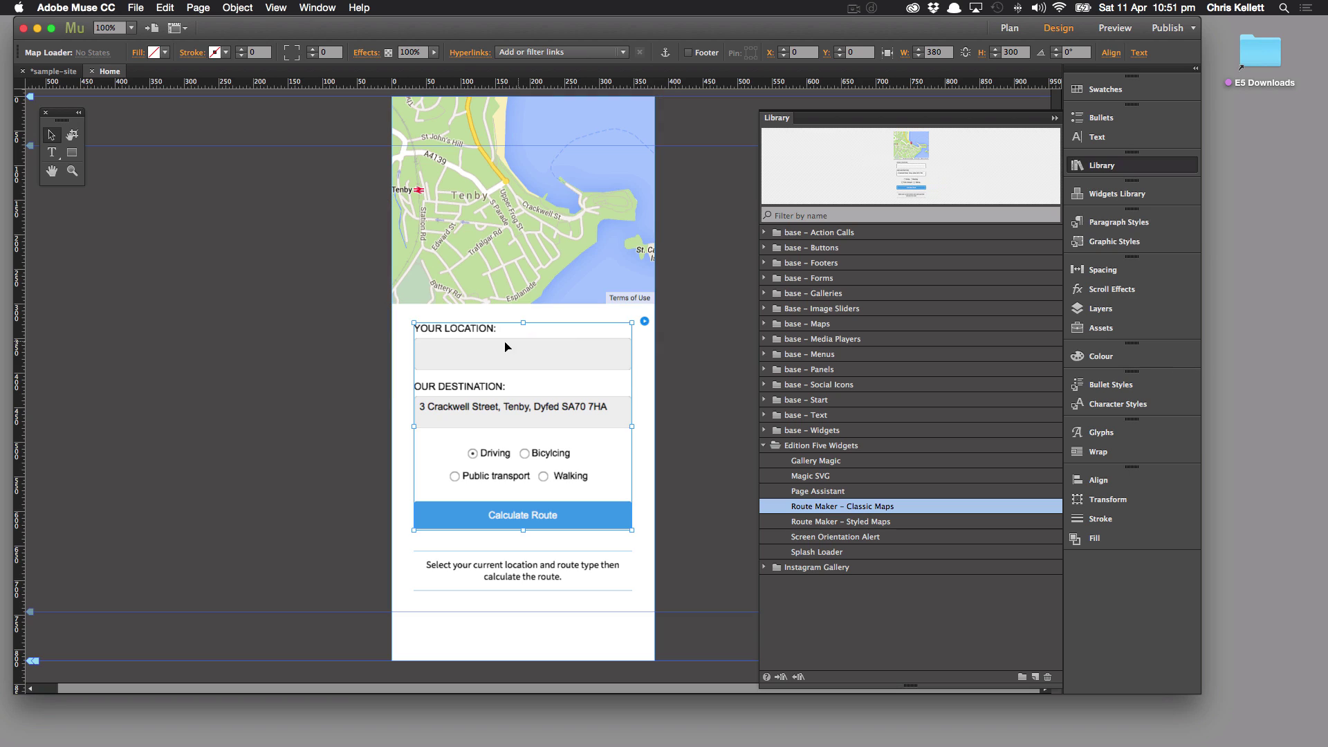
{"action": "left_click", "coordinate": [523, 571]}
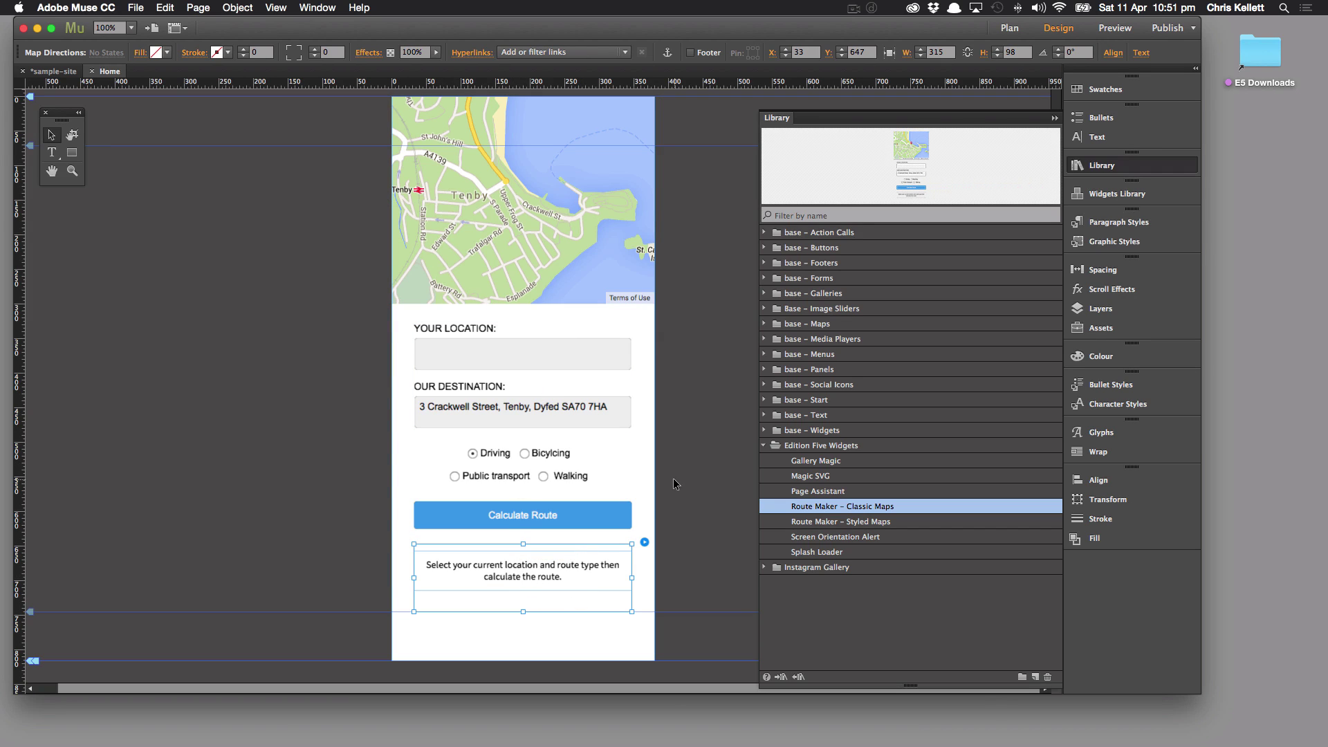
{"action": "left_click", "coordinate": [562, 197]}
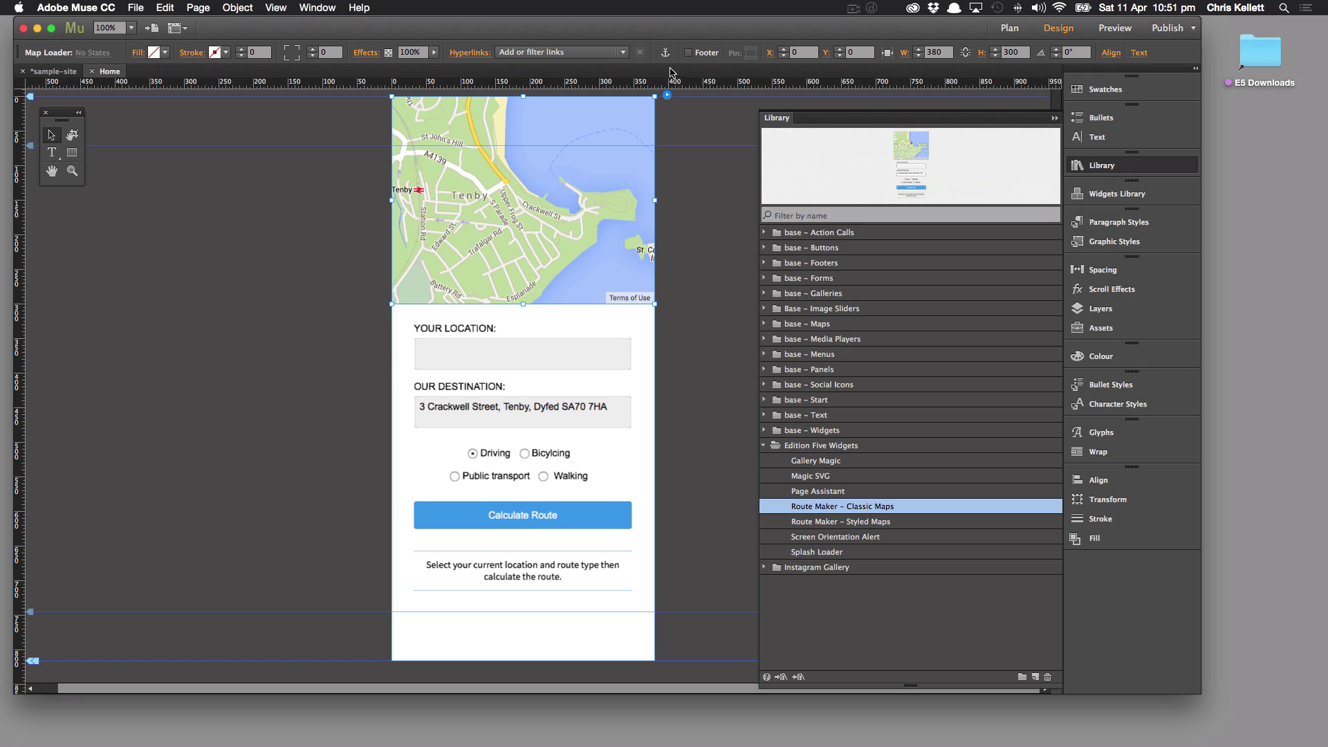
- View the latitude/longitude finder website linked from the Map Loader options, close it and return to those options
{"action": "left_click", "coordinate": [666, 94]}
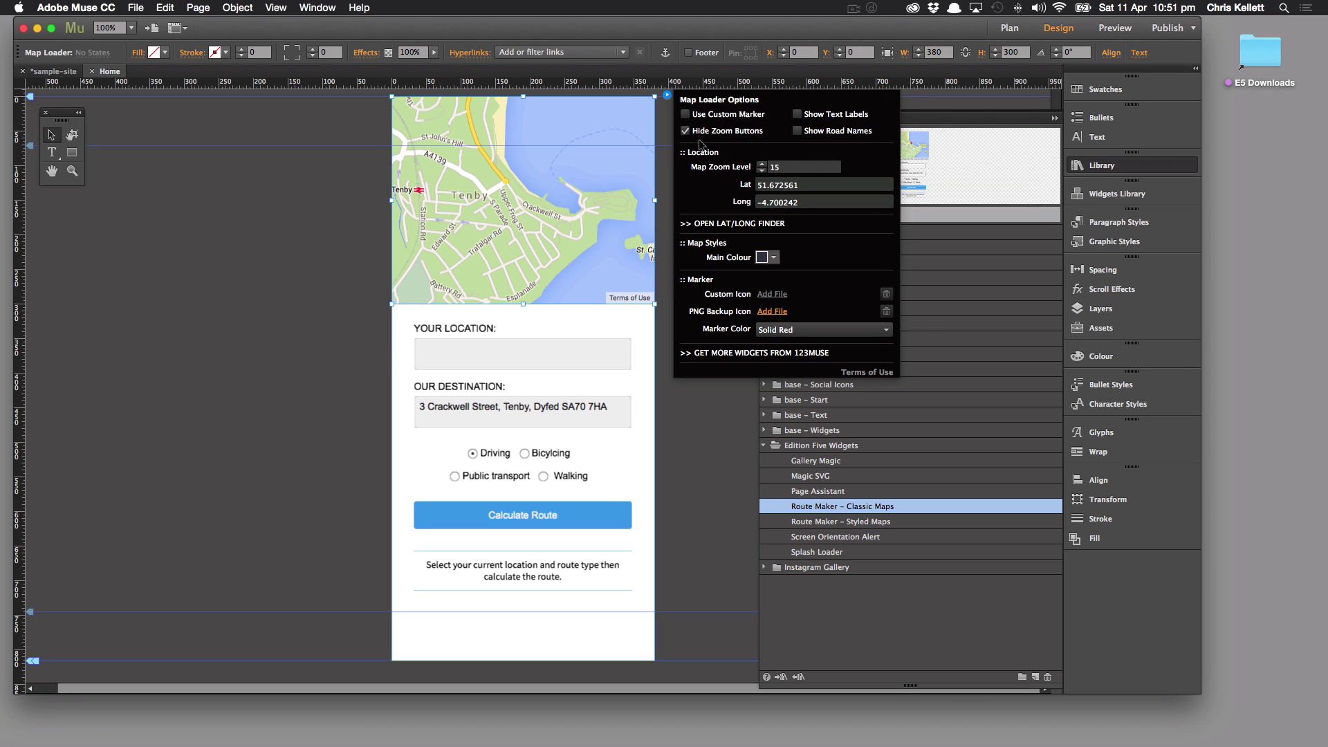
{"action": "left_click", "coordinate": [750, 225]}
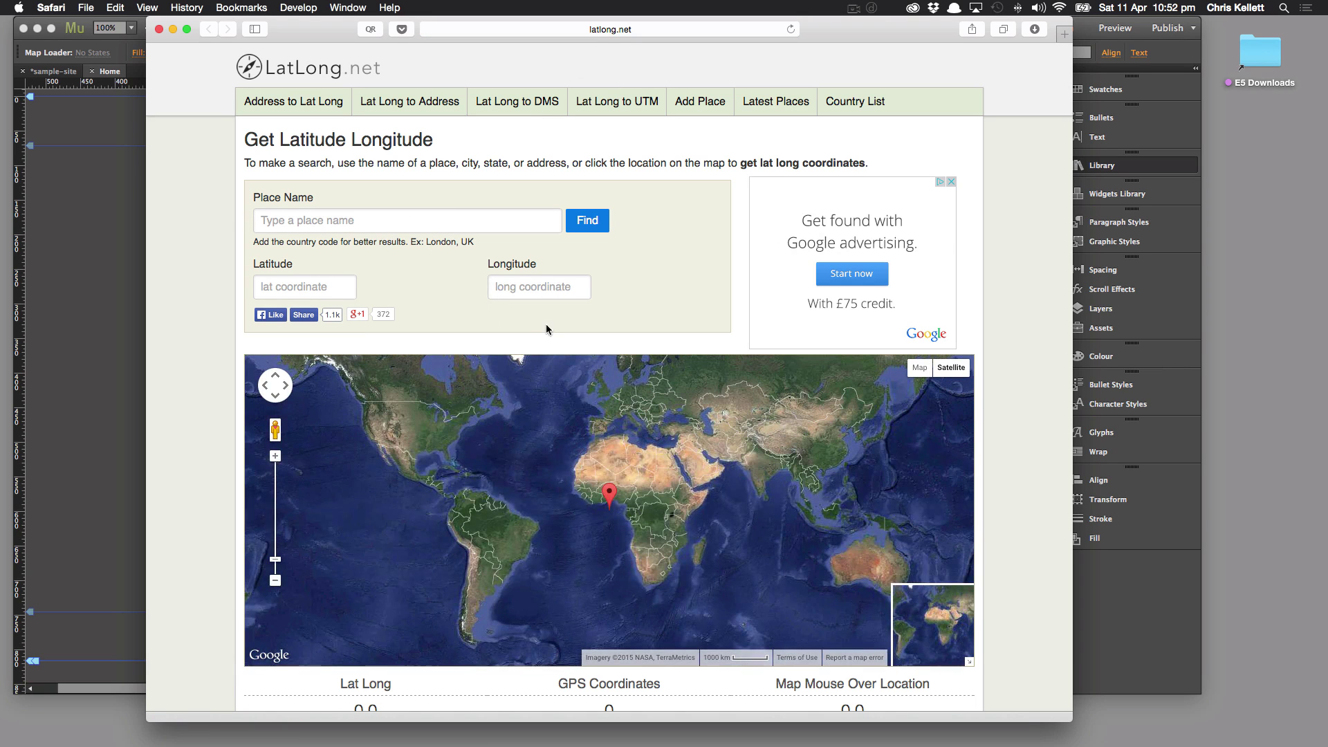
{"action": "left_click", "coordinate": [158, 29]}
{"action": "left_click", "coordinate": [668, 97]}
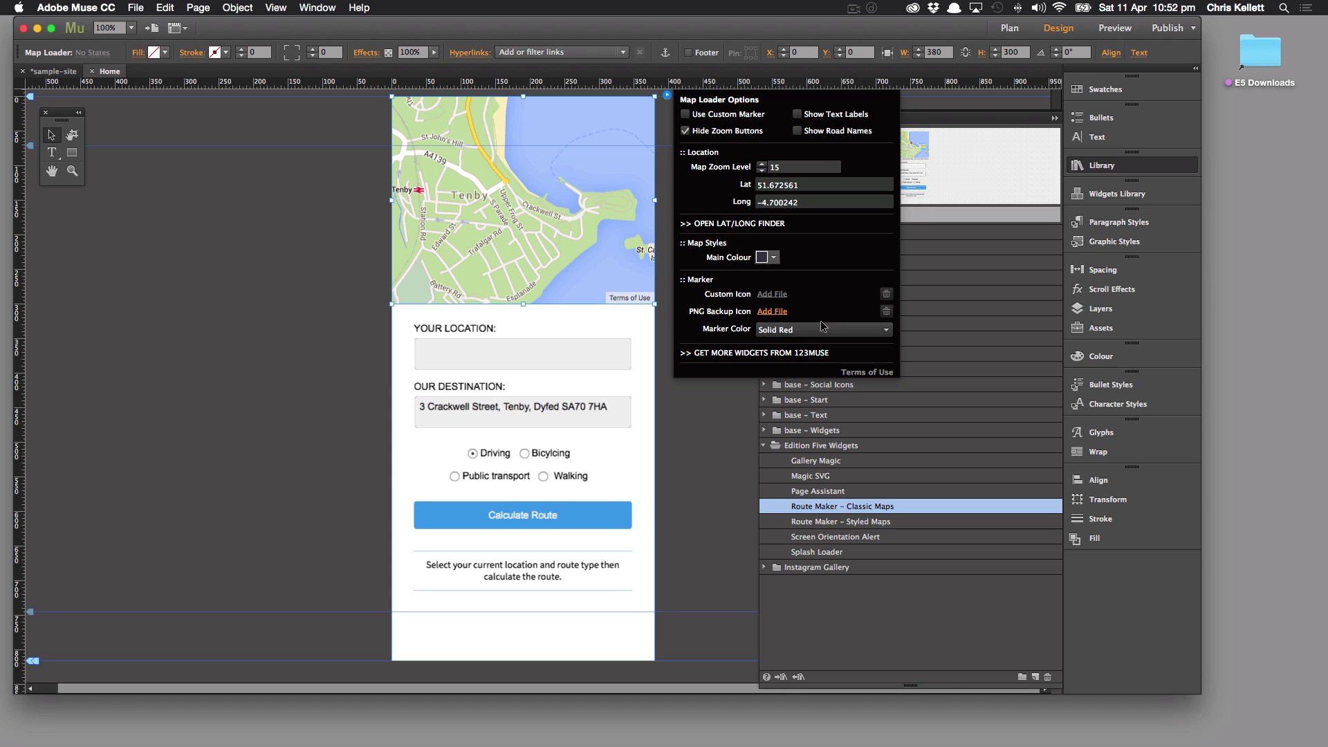
- Try a map zoom level of 14 in the Map Loader options and set it back to 15
{"action": "left_click", "coordinate": [719, 432]}
{"action": "left_click", "coordinate": [546, 199]}
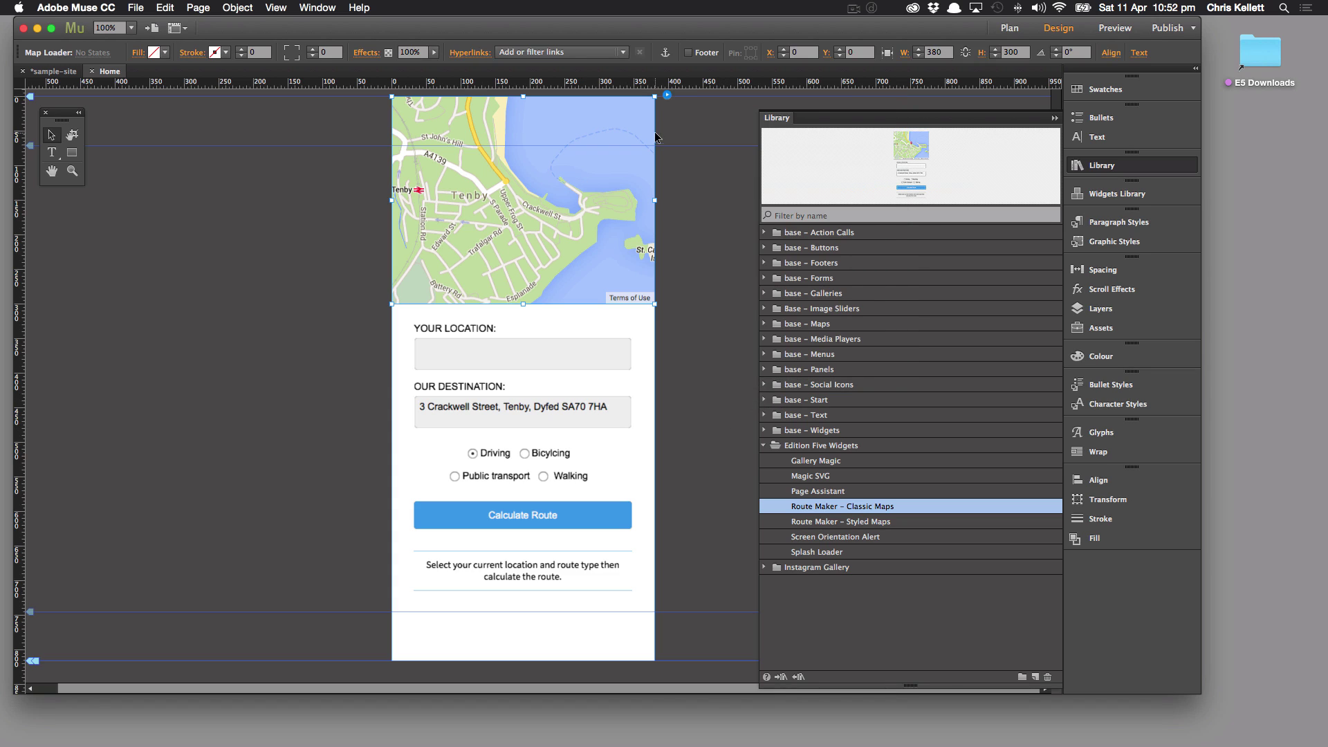
{"action": "left_click", "coordinate": [667, 95]}
{"action": "left_click", "coordinate": [761, 170]}
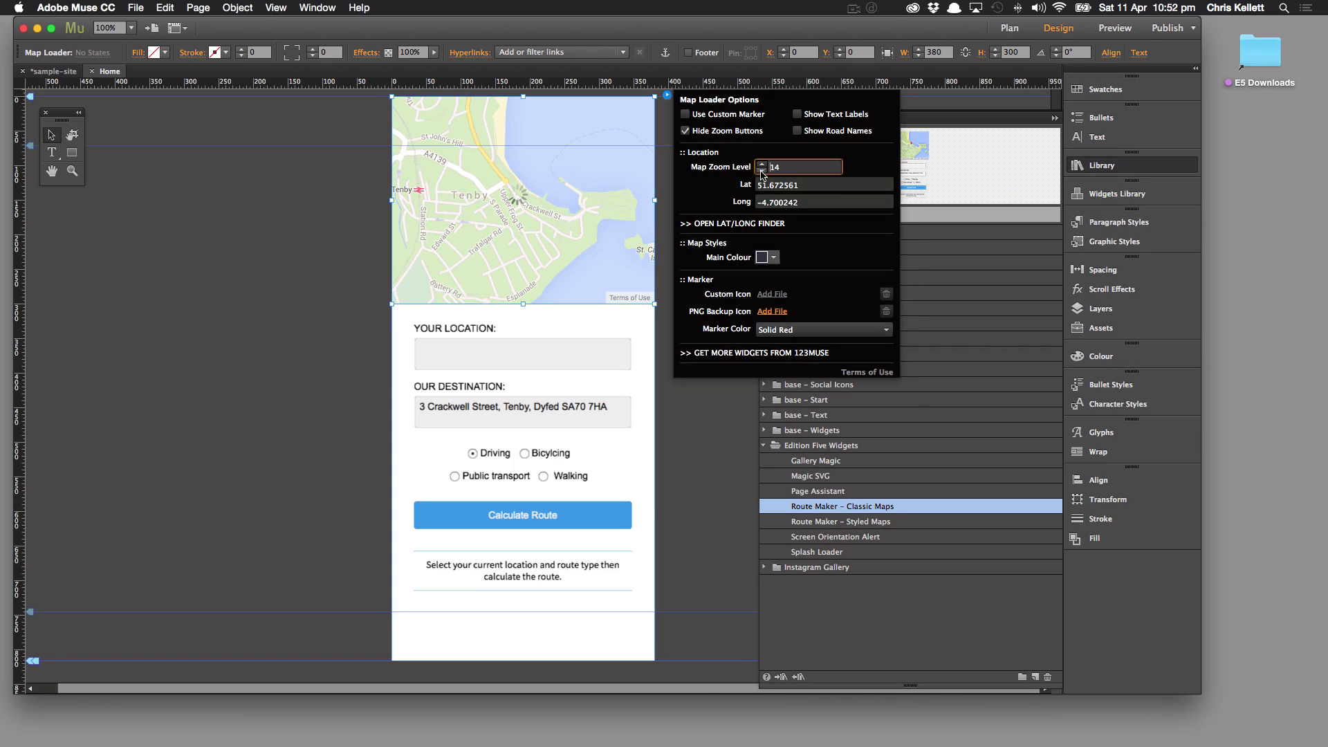
{"action": "left_click", "coordinate": [762, 164]}
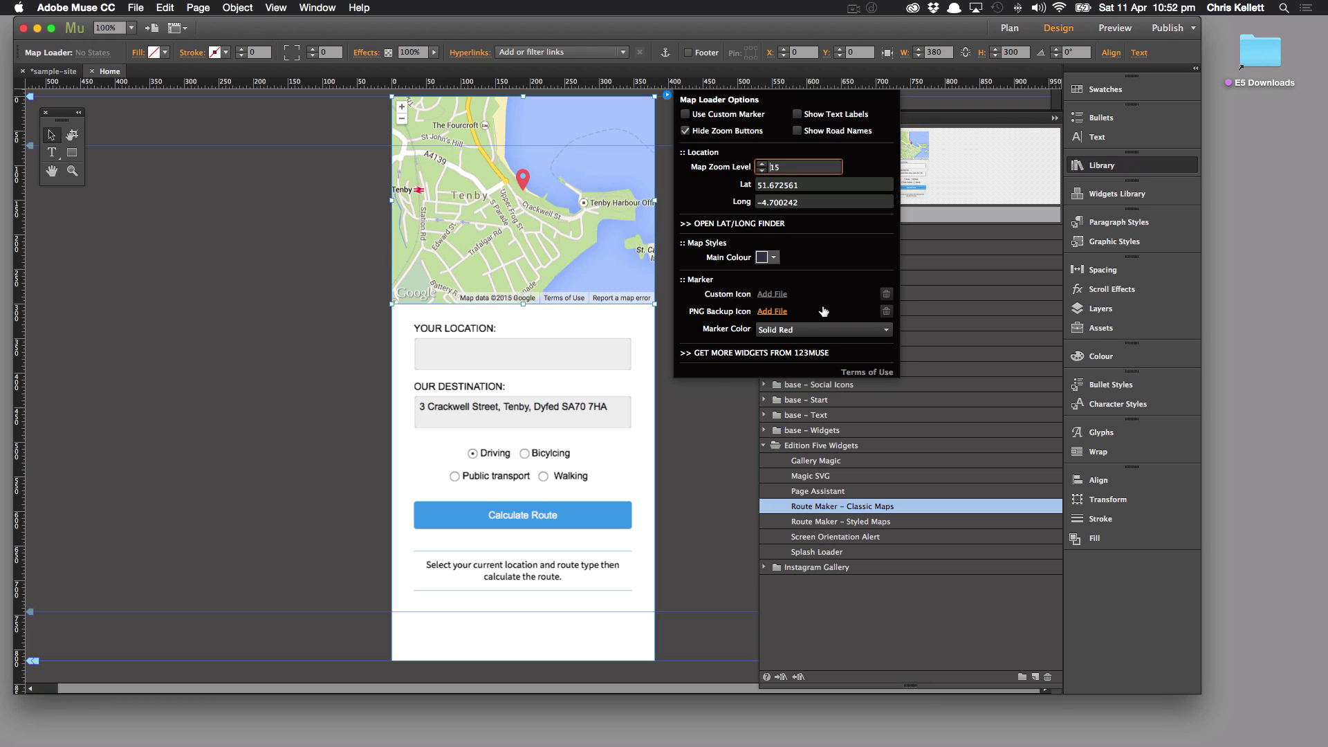
- Review the available marker colours in the Map Loader options, keeping the current choice
{"action": "left_click", "coordinate": [790, 330]}
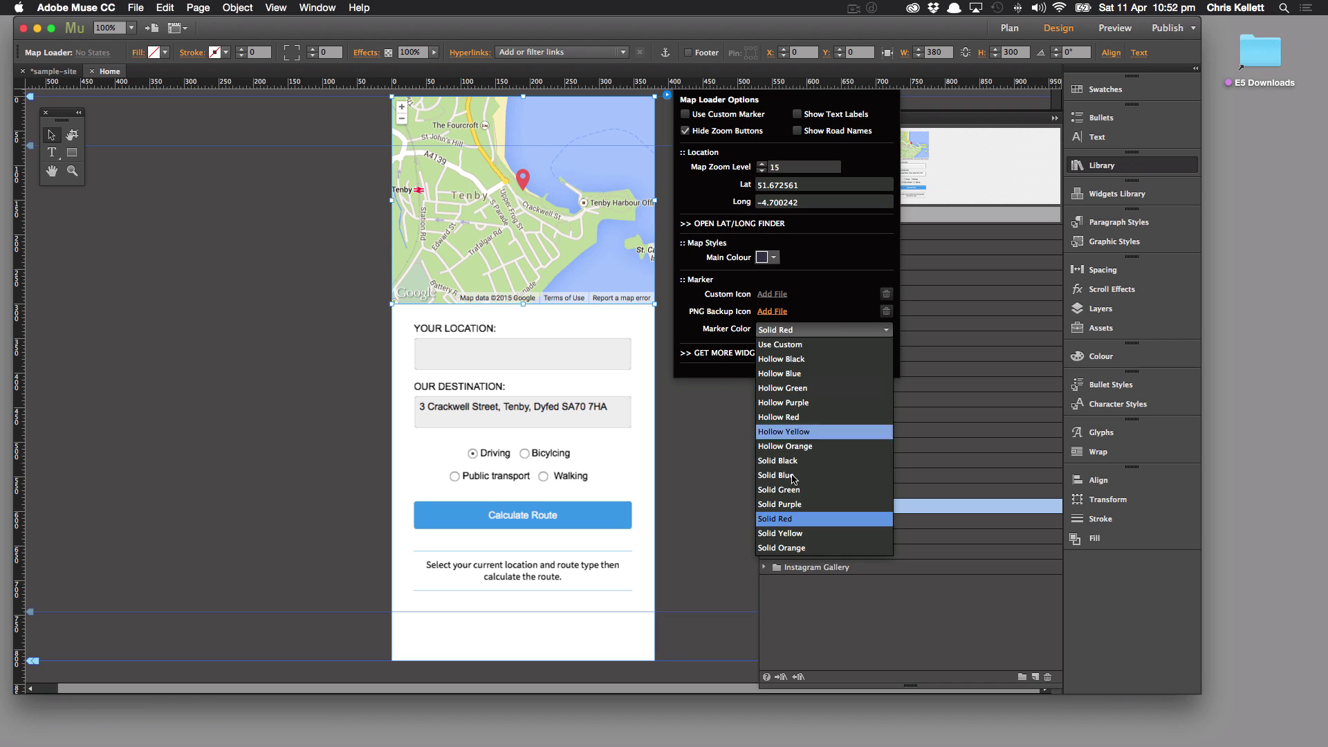
{"action": "left_click", "coordinate": [814, 329]}
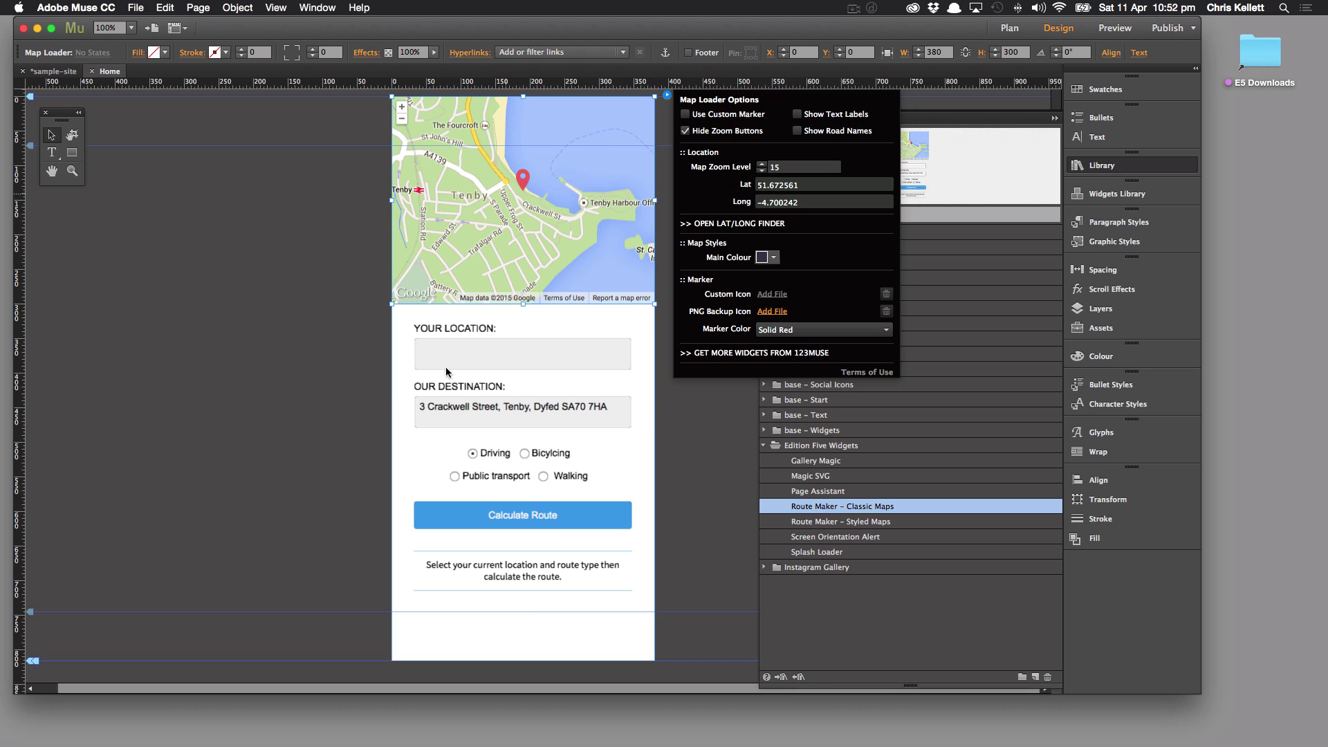
{"action": "left_click", "coordinate": [697, 584]}
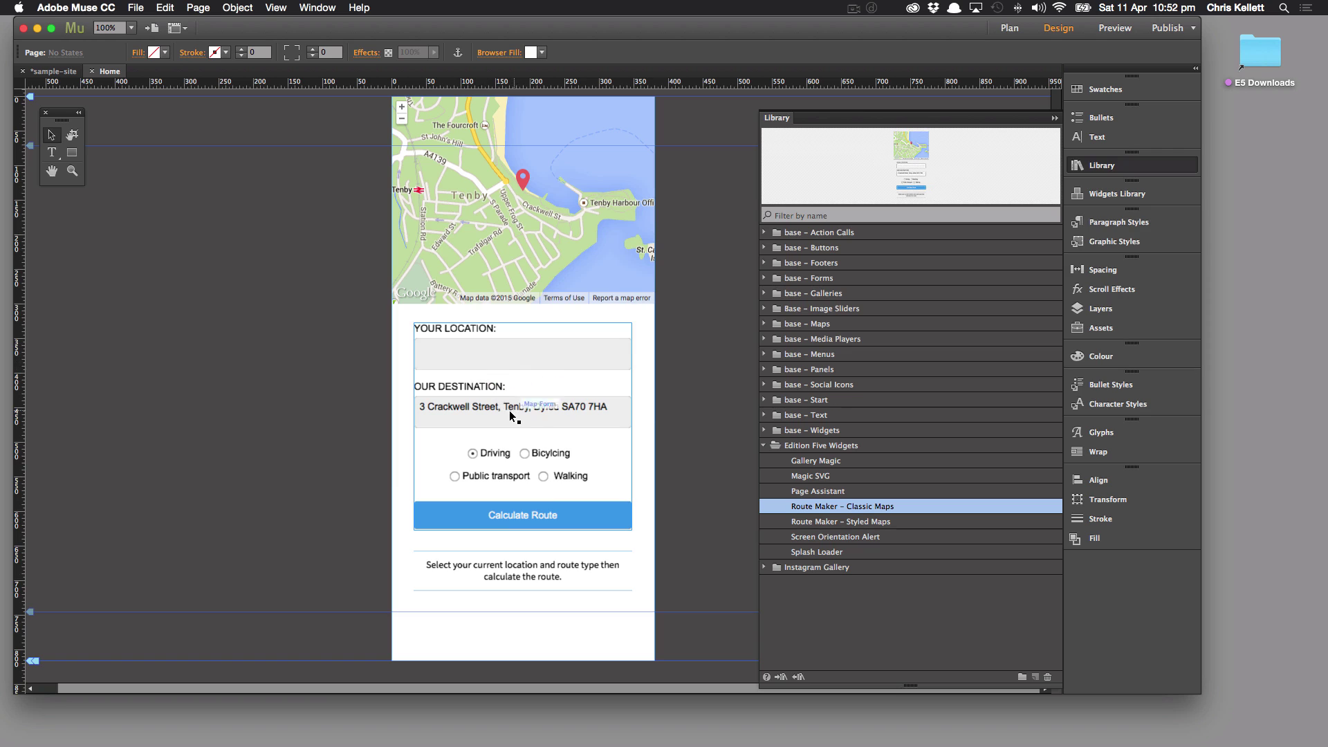
- Compare the destination address in the Map Form options with the latitude and longitude in the Map Loader options
{"action": "left_click", "coordinate": [548, 368]}
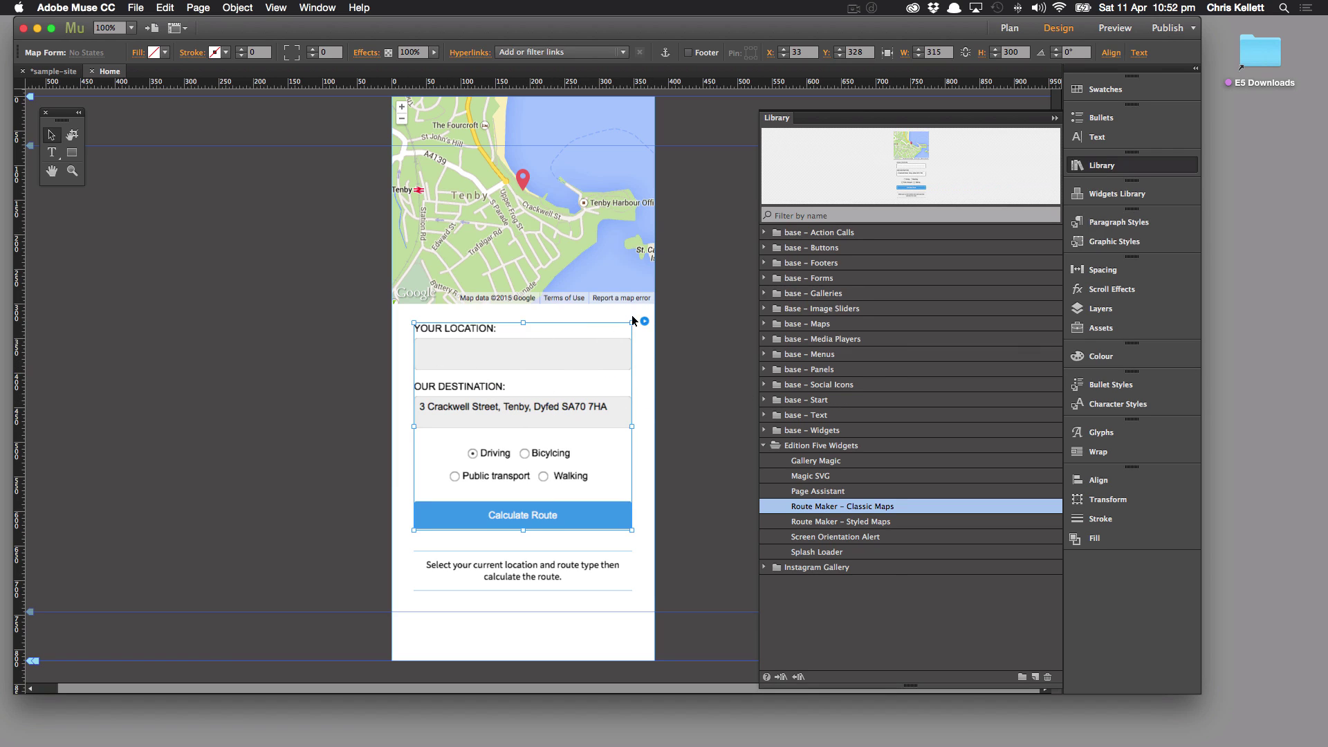
{"action": "left_click", "coordinate": [644, 321]}
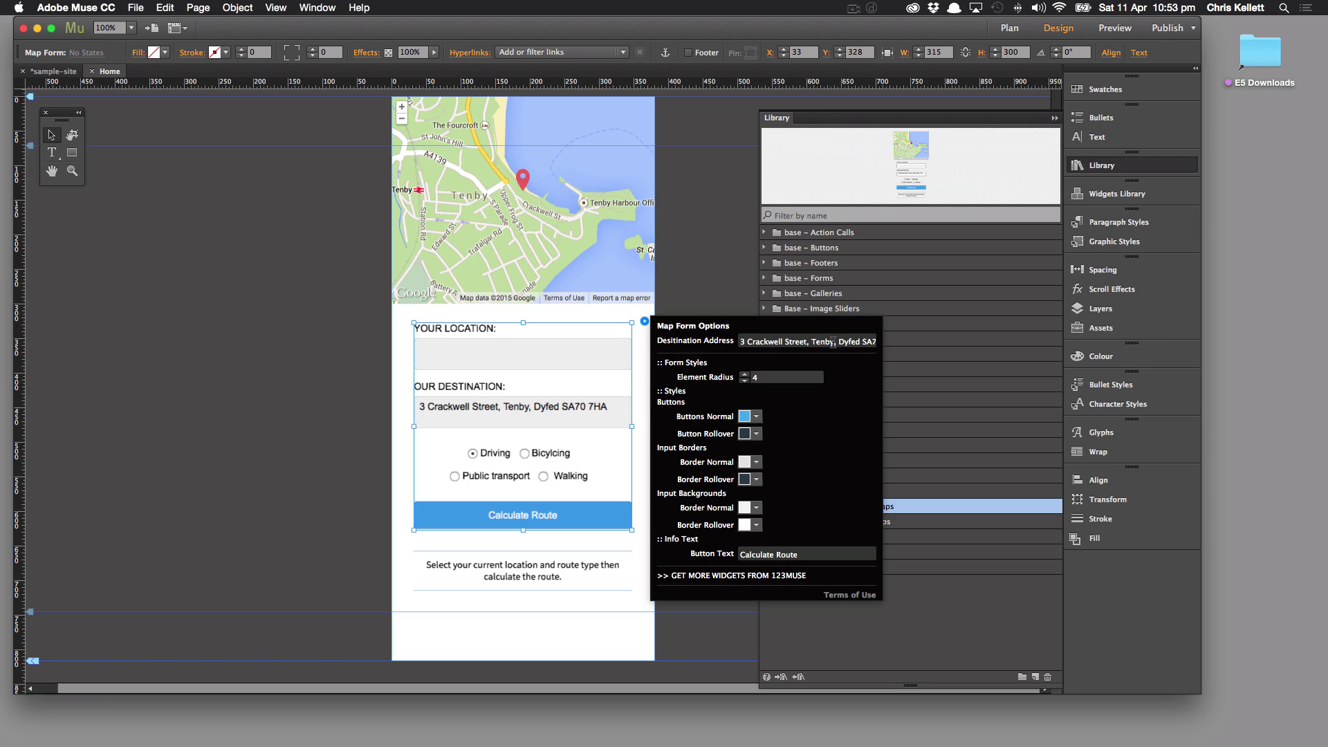
{"action": "left_click", "coordinate": [608, 267]}
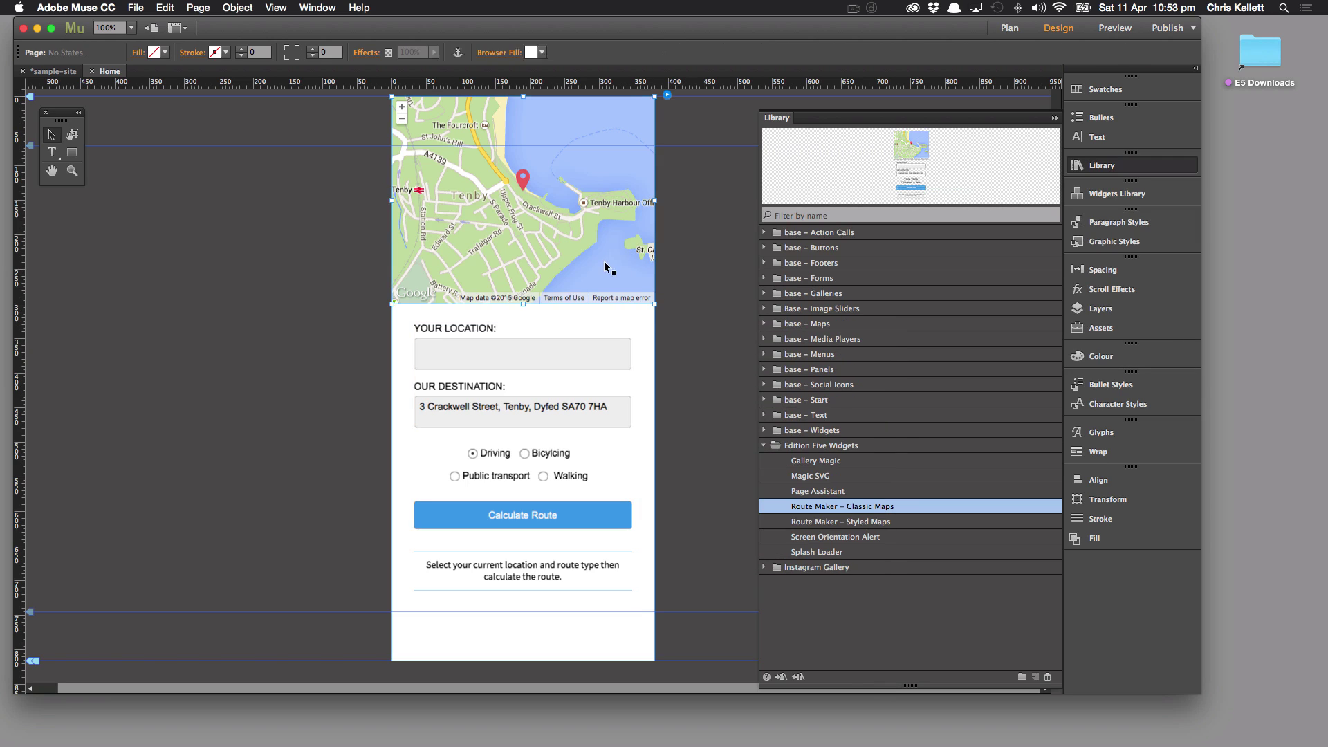
{"action": "left_click", "coordinate": [667, 97]}
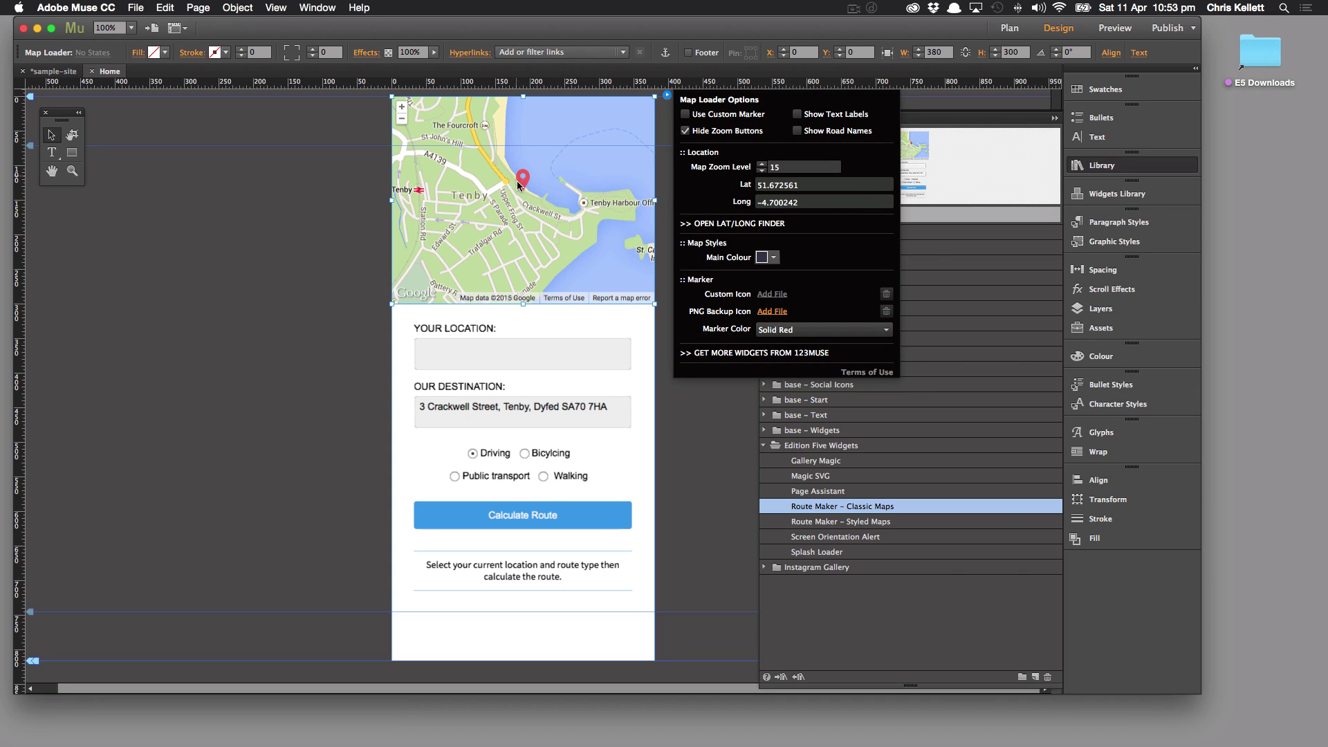
- Set the Map Form's normal button colour to purple 93278F and reduce the element radius until the corners are square
{"action": "left_click", "coordinate": [553, 451]}
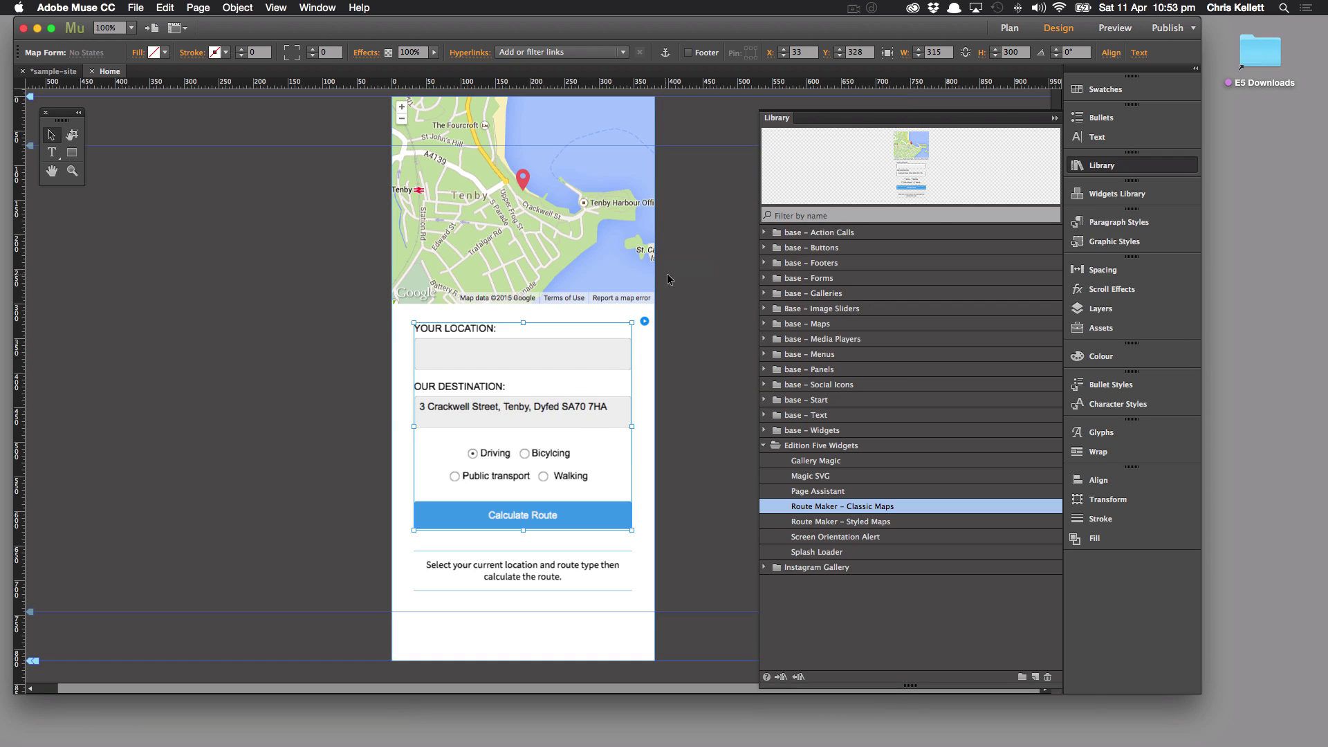
{"action": "left_click", "coordinate": [644, 321]}
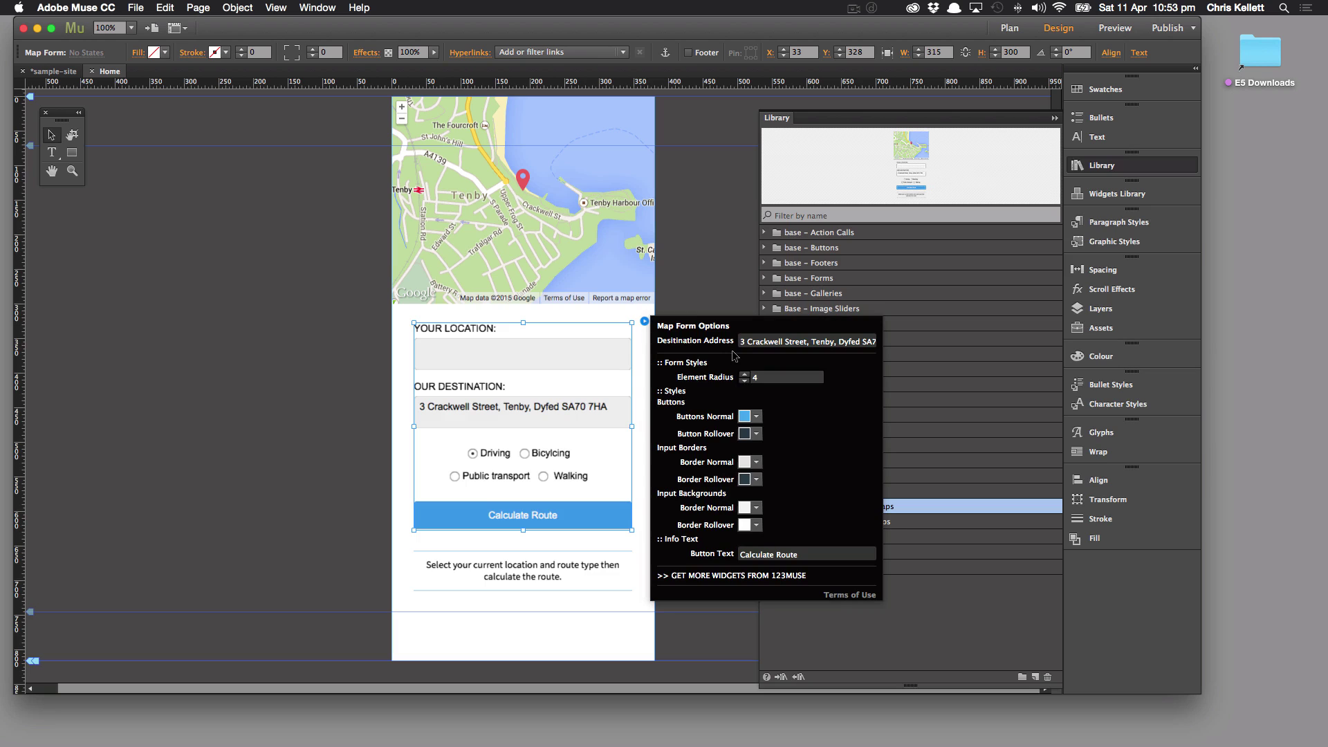
{"action": "left_click", "coordinate": [757, 416]}
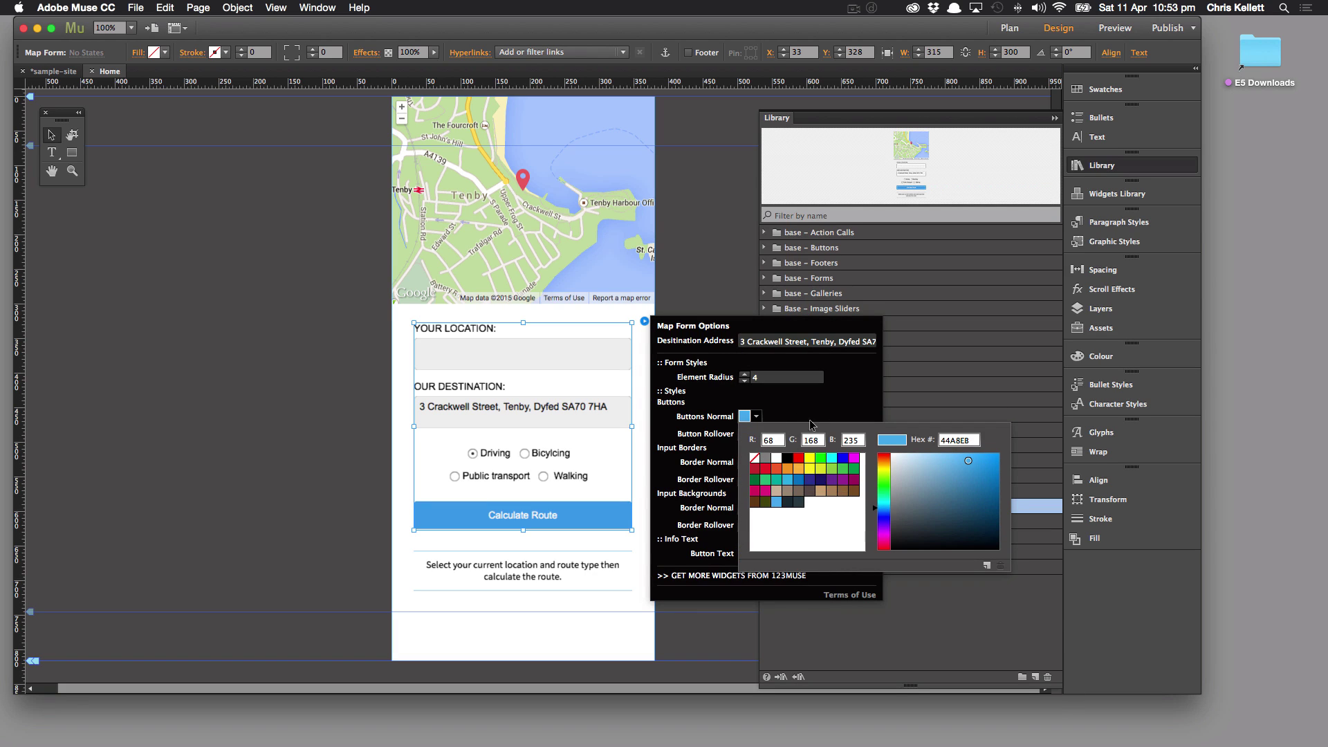
{"action": "left_click", "coordinate": [842, 479]}
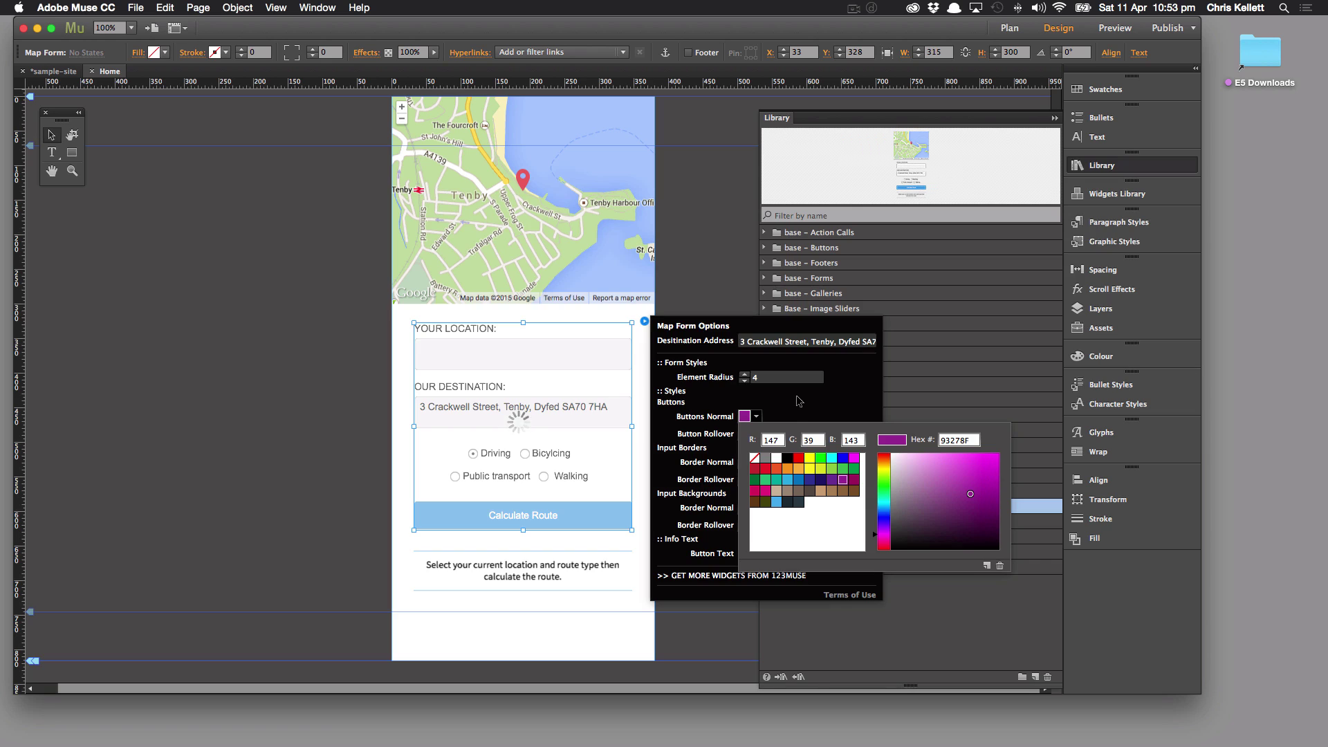
{"action": "left_click", "coordinate": [799, 405]}
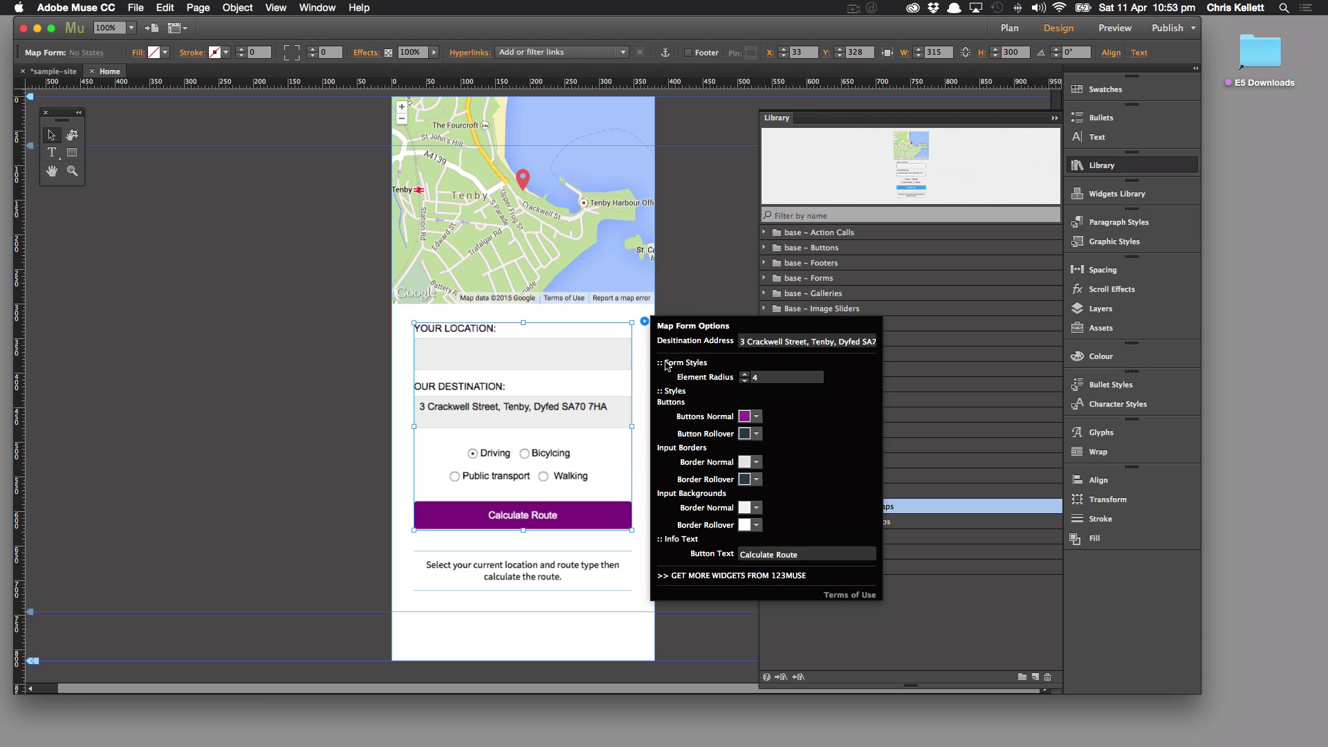
{"action": "left_click", "coordinate": [745, 380]}
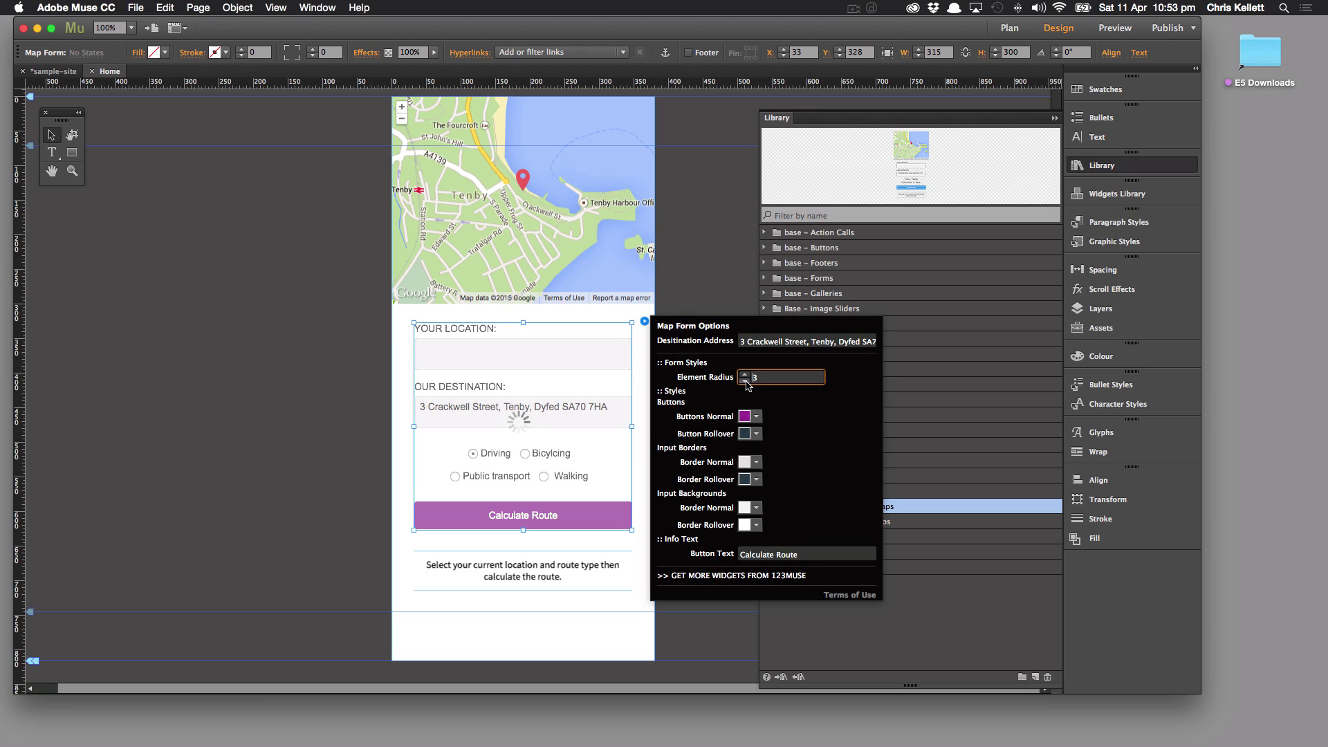
{"action": "left_click", "coordinate": [694, 284]}
- Set the Map Form's text font to Source Sans Pro and deselect the form
{"action": "left_click", "coordinate": [566, 423]}
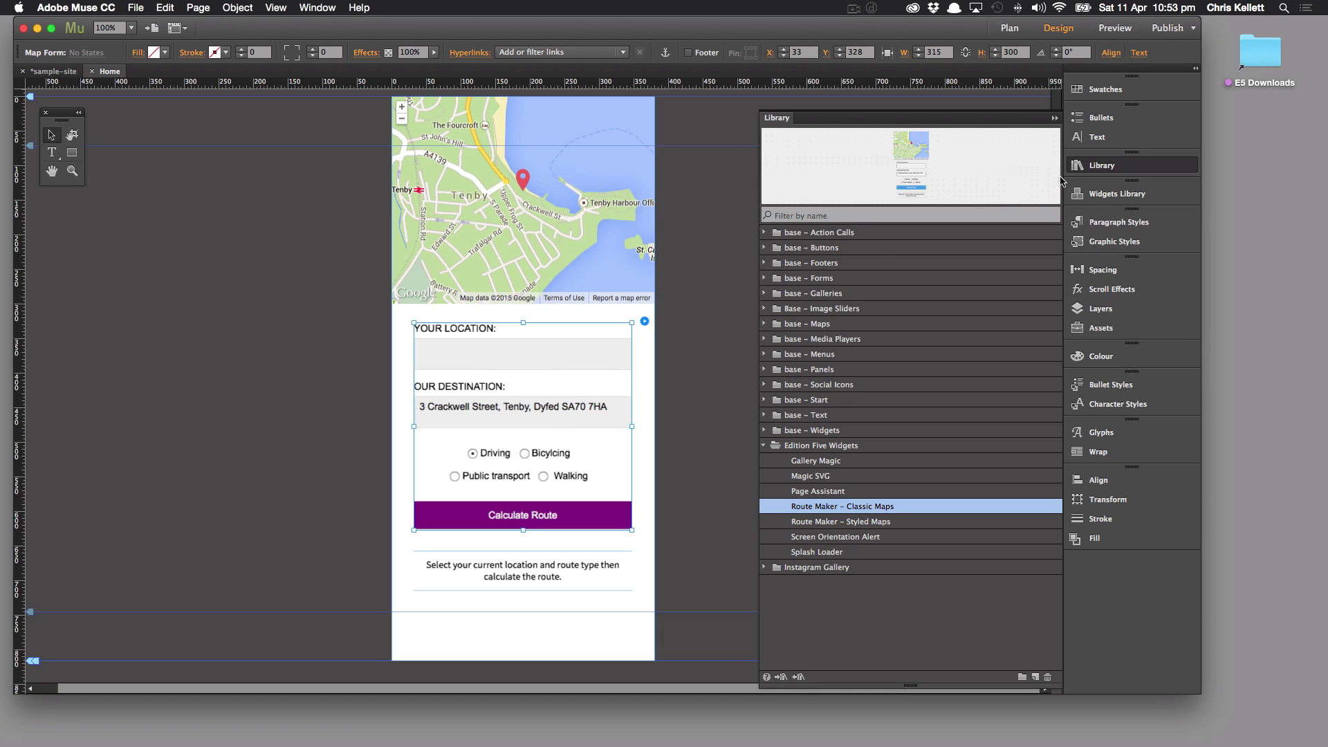
{"action": "left_click", "coordinate": [1097, 138]}
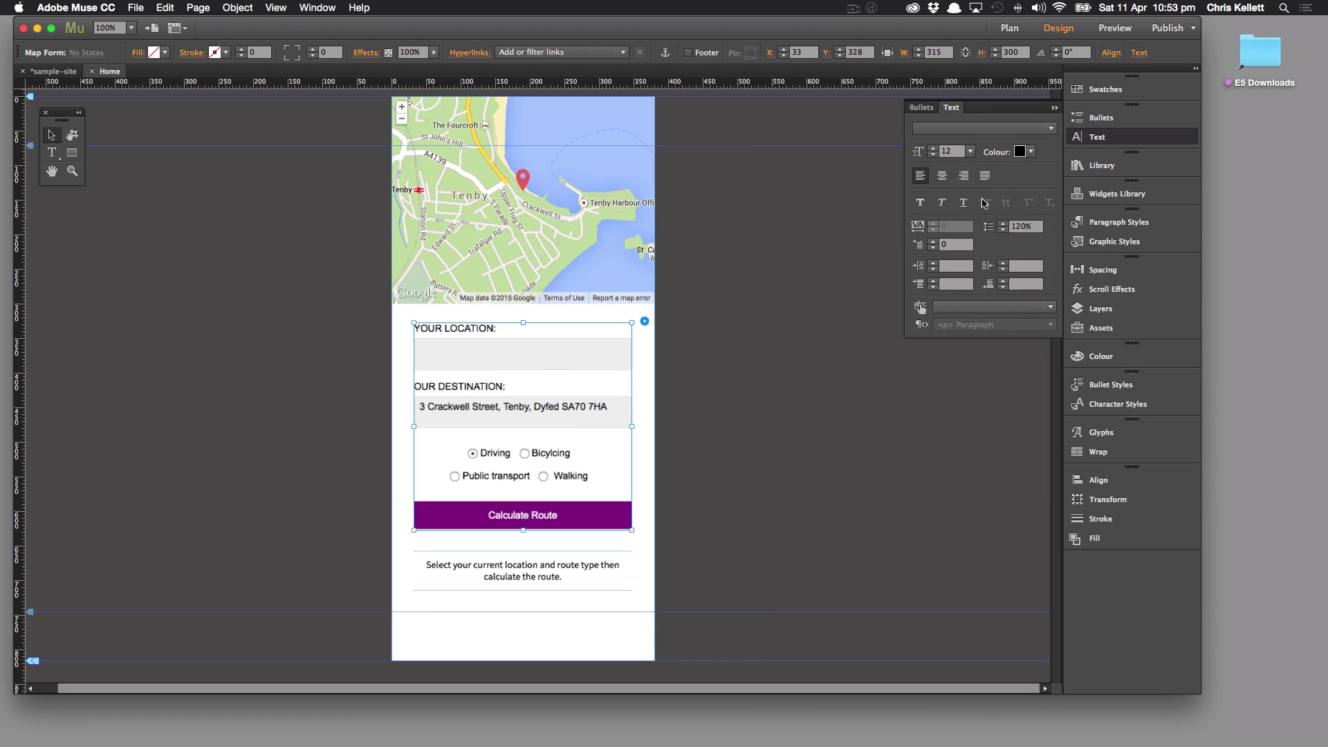
{"action": "left_click", "coordinate": [992, 129]}
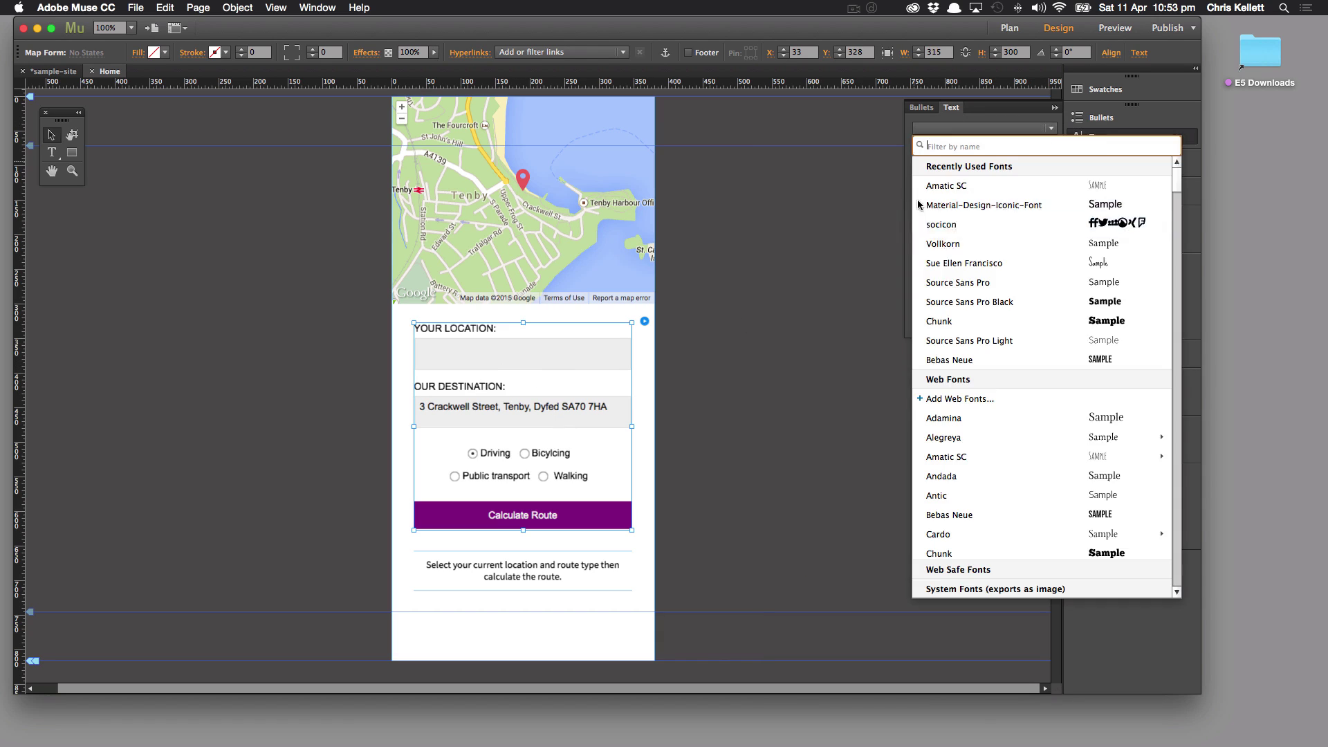
{"action": "left_click", "coordinate": [989, 282]}
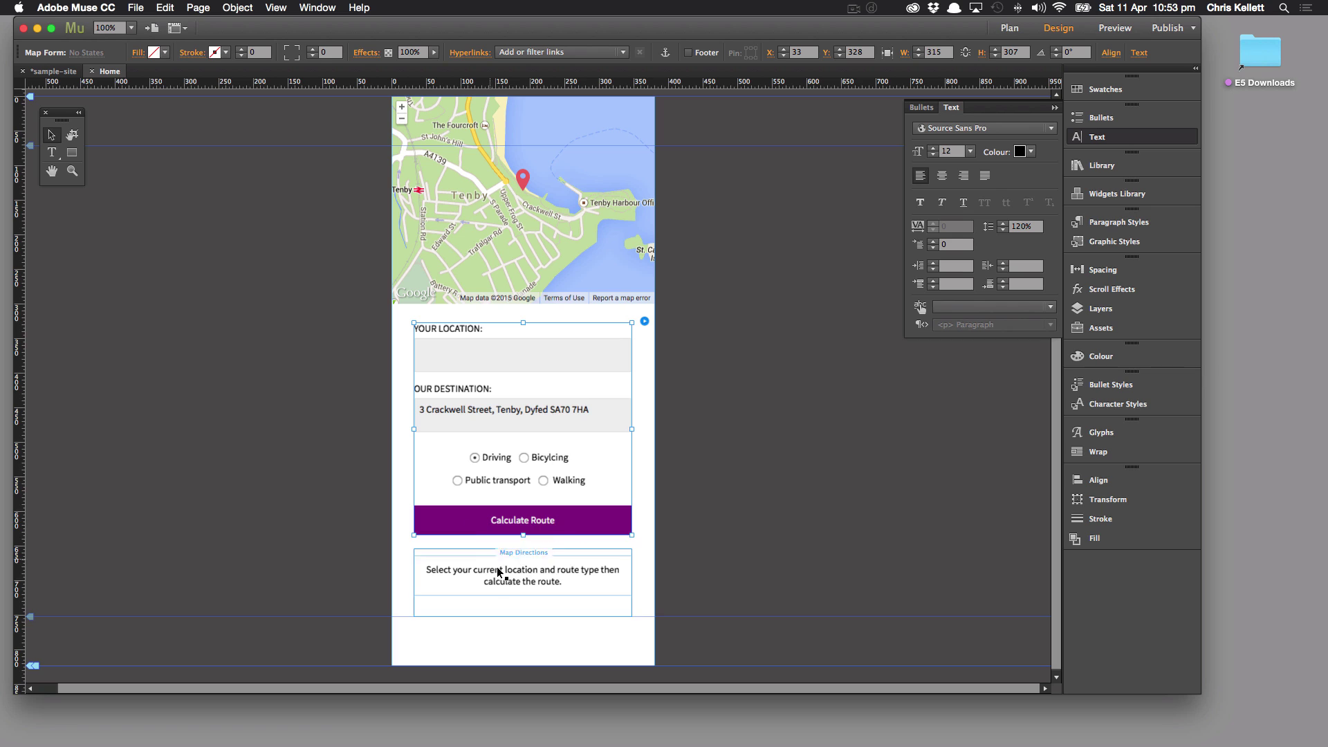
{"action": "left_click", "coordinate": [623, 587]}
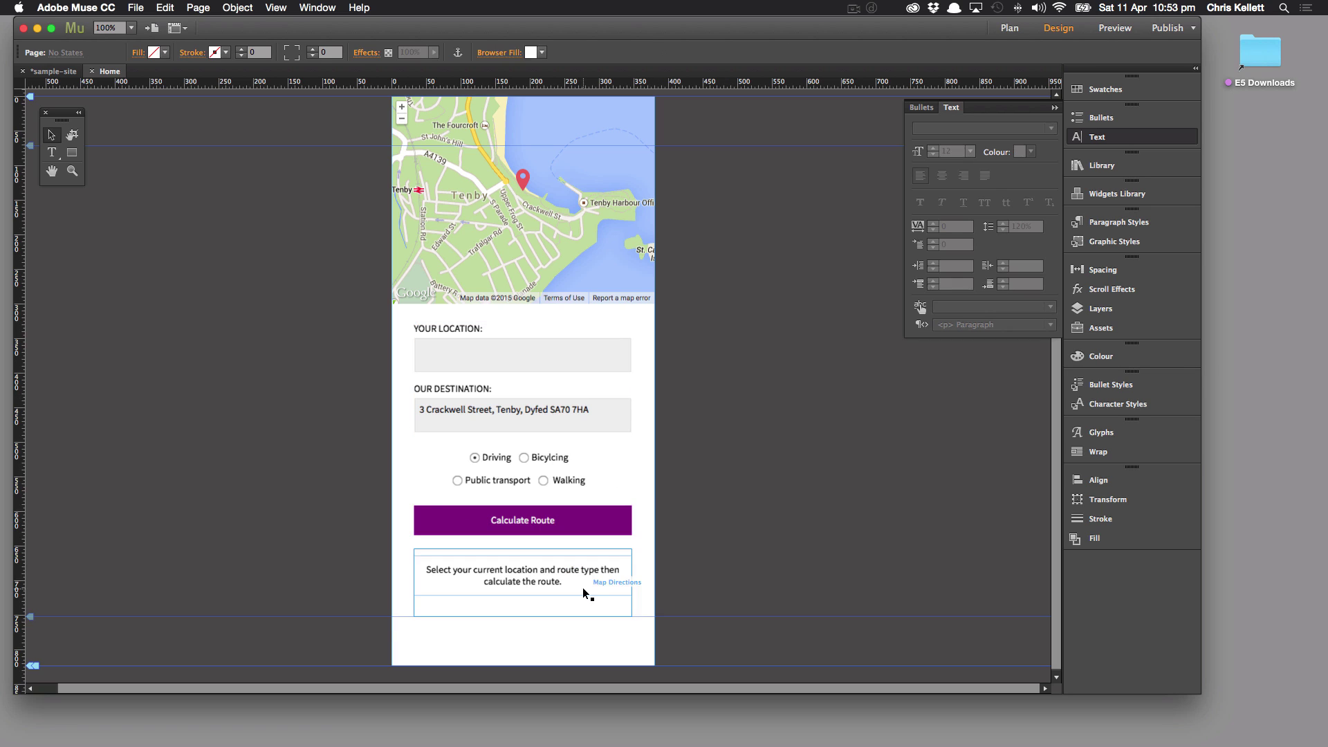
- Review the border width, colour and style choices in the Map Directions options, keeping the current style
{"action": "left_click", "coordinate": [644, 548]}
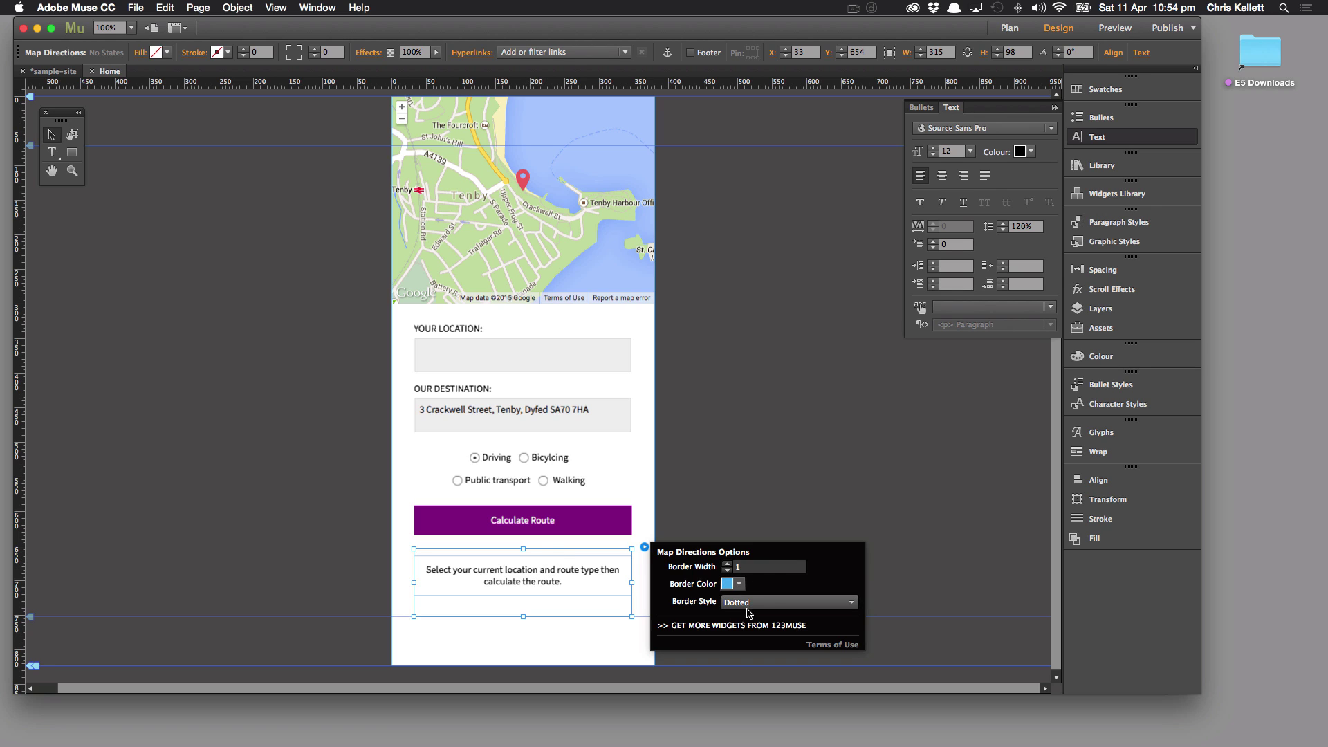
{"action": "left_click", "coordinate": [772, 602]}
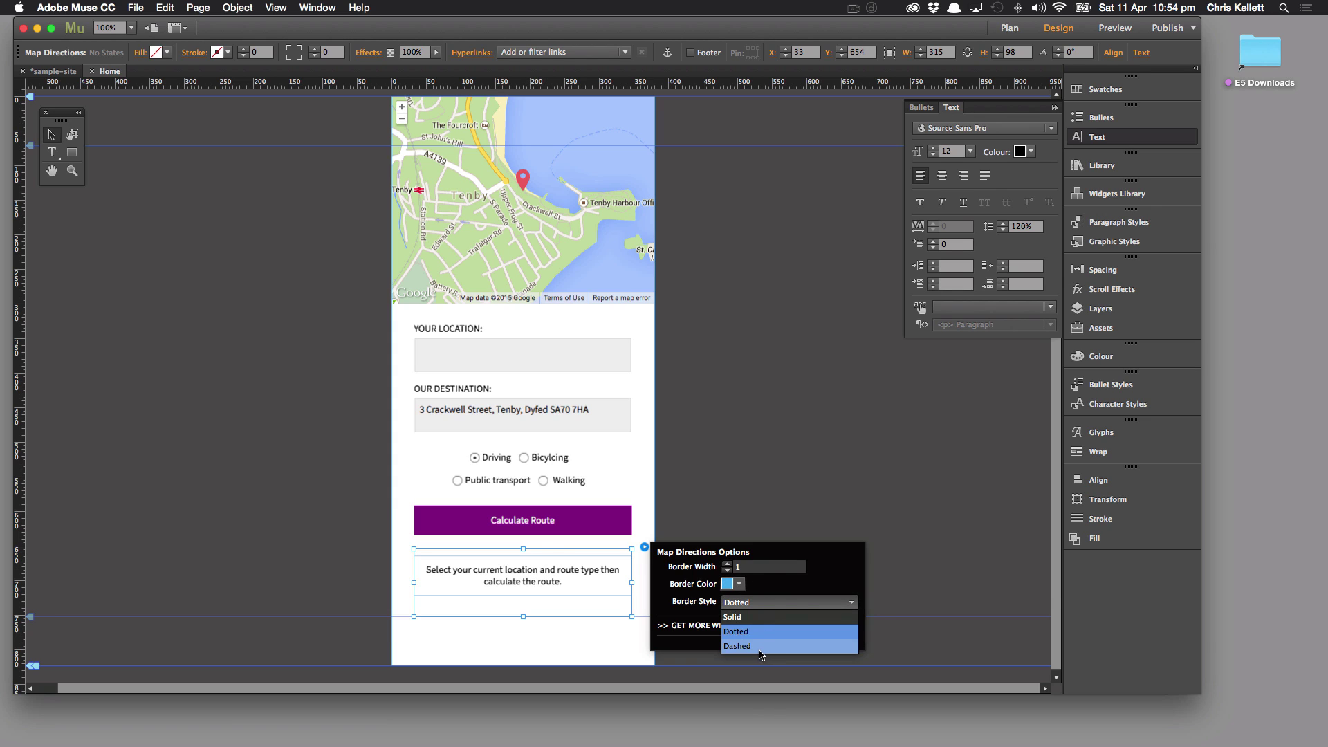
{"action": "left_click", "coordinate": [759, 438]}
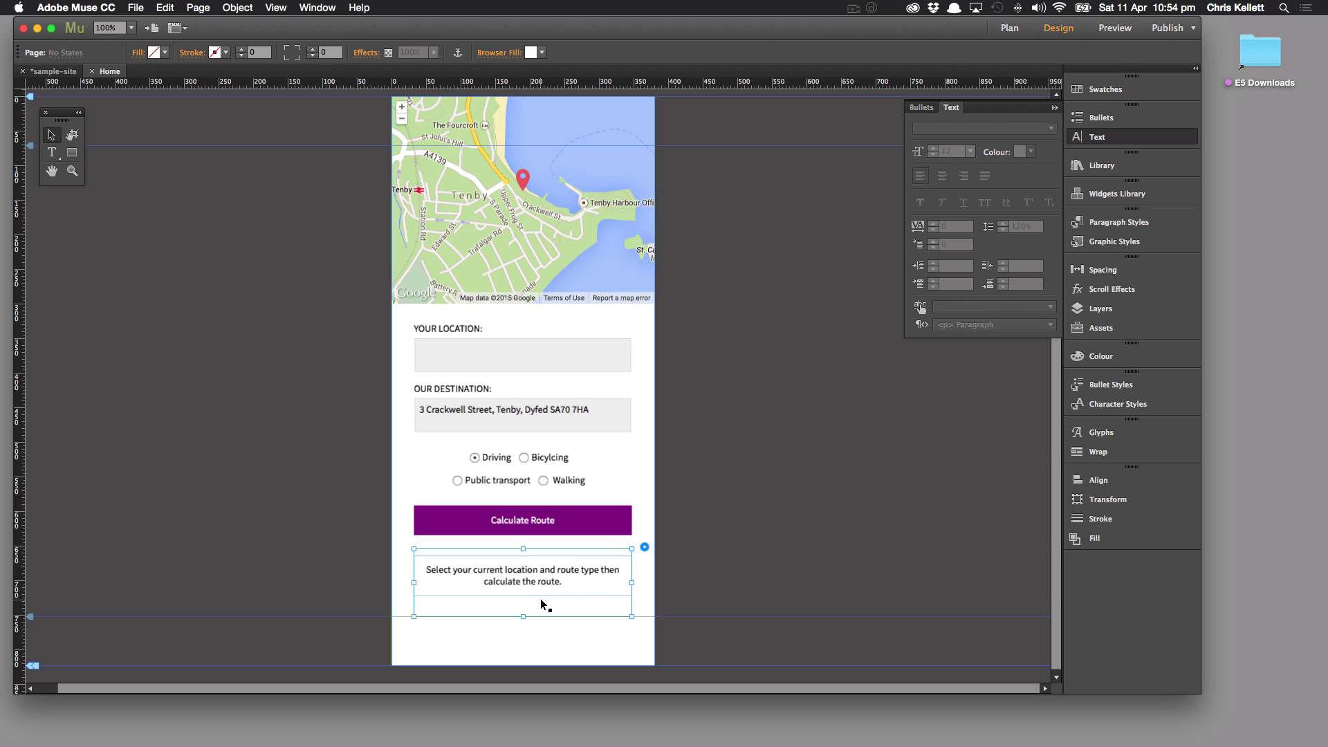
- Rearrange the widget so the Map Directions sit directly beneath the map and the Map Form sits below them
{"action": "left_click_drag", "start_coordinate": [534, 422], "coordinate": [787, 454]}
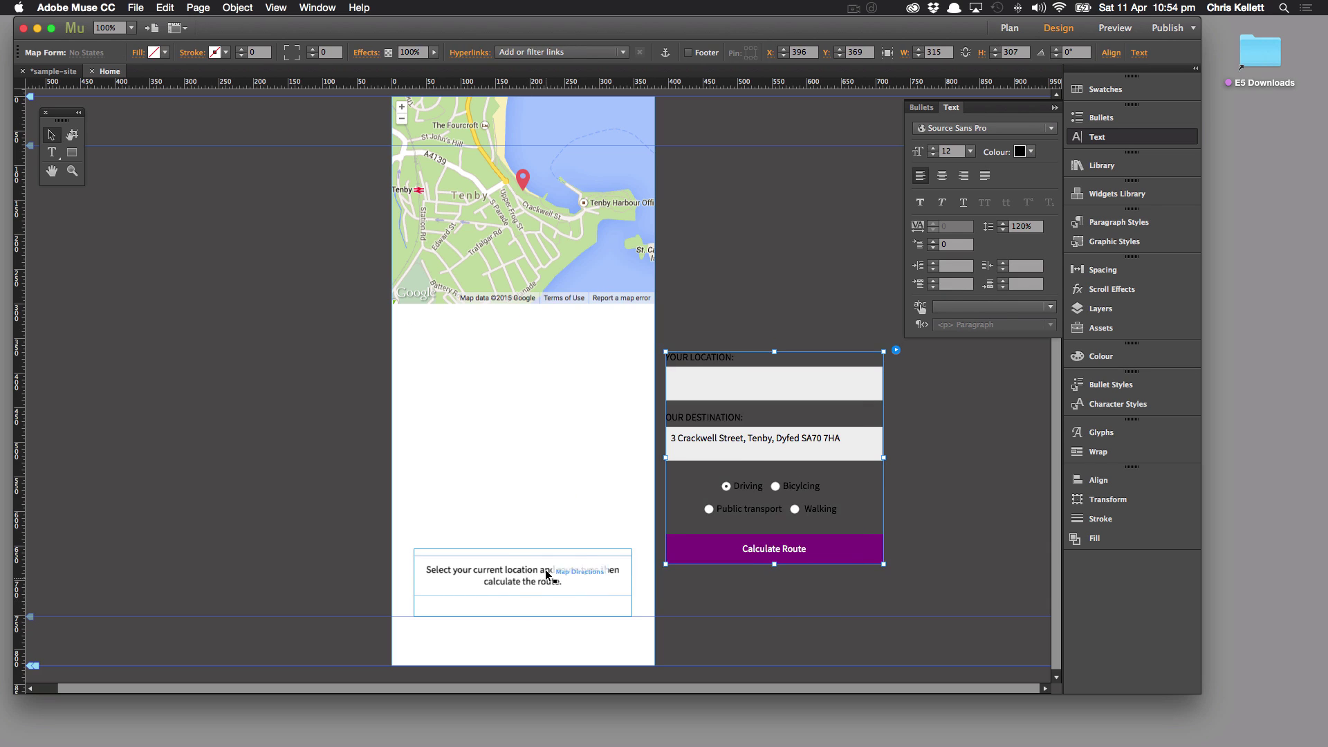
{"action": "left_click_drag", "start_coordinate": [547, 575], "coordinate": [542, 335]}
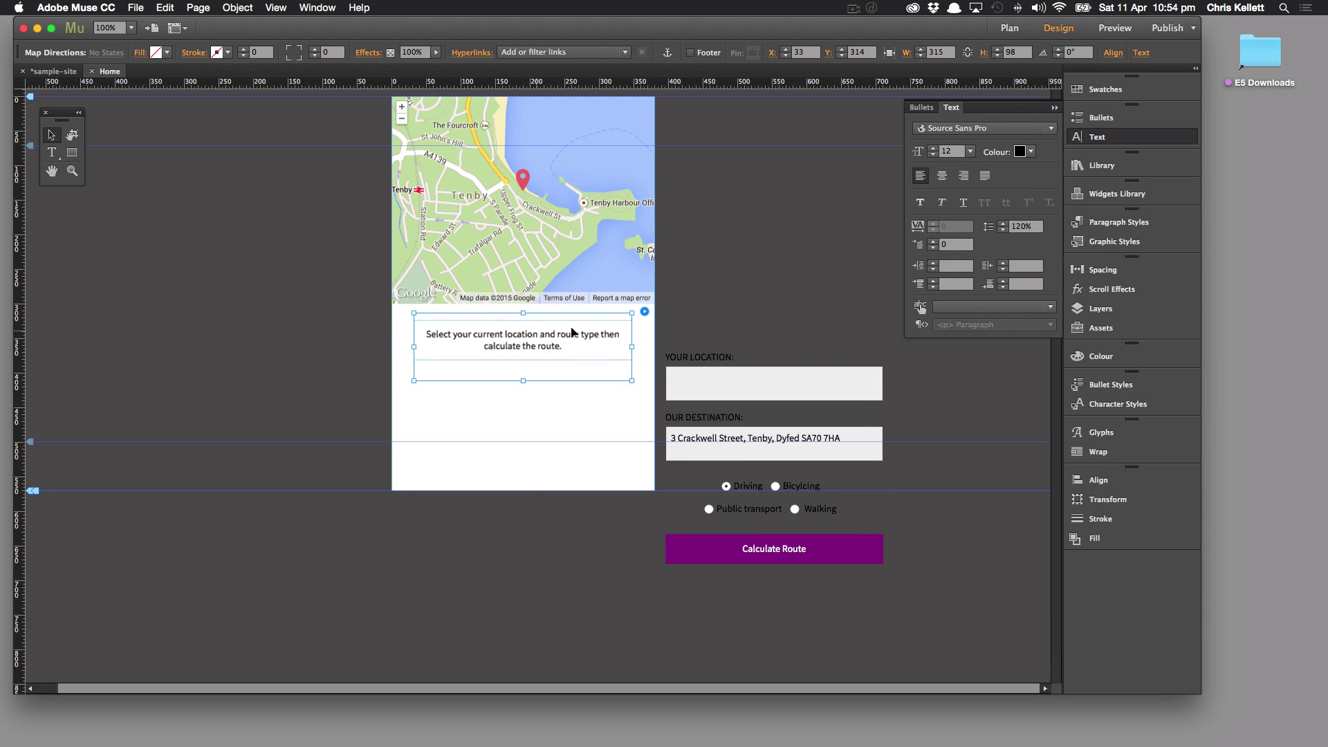
{"action": "left_click_drag", "start_coordinate": [829, 372], "coordinate": [577, 403]}
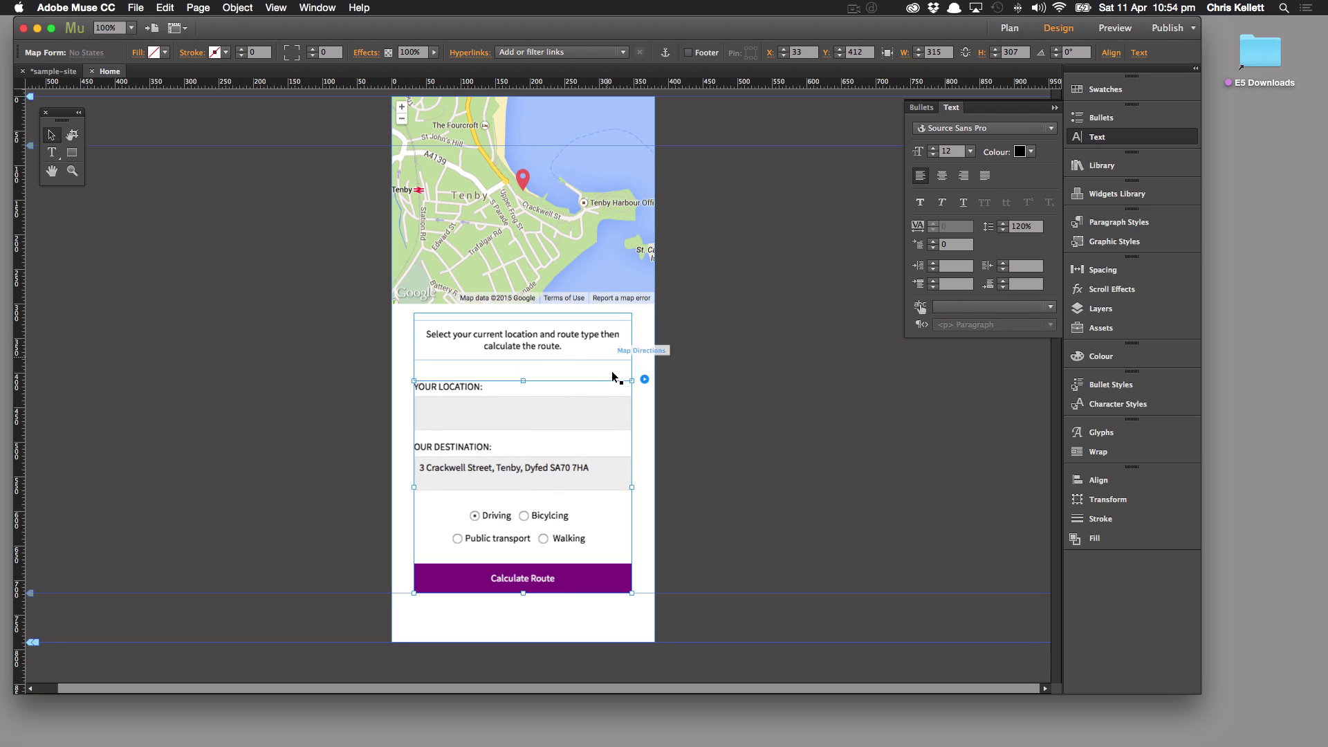
- Replace all the Classic Maps elements on the page with the Route Maker - Styled Maps widget, aligned to the page's upper edge
{"action": "left_click_drag", "start_coordinate": [771, 533], "coordinate": [465, 220]}
{"action": "key", "text": "Delete"}
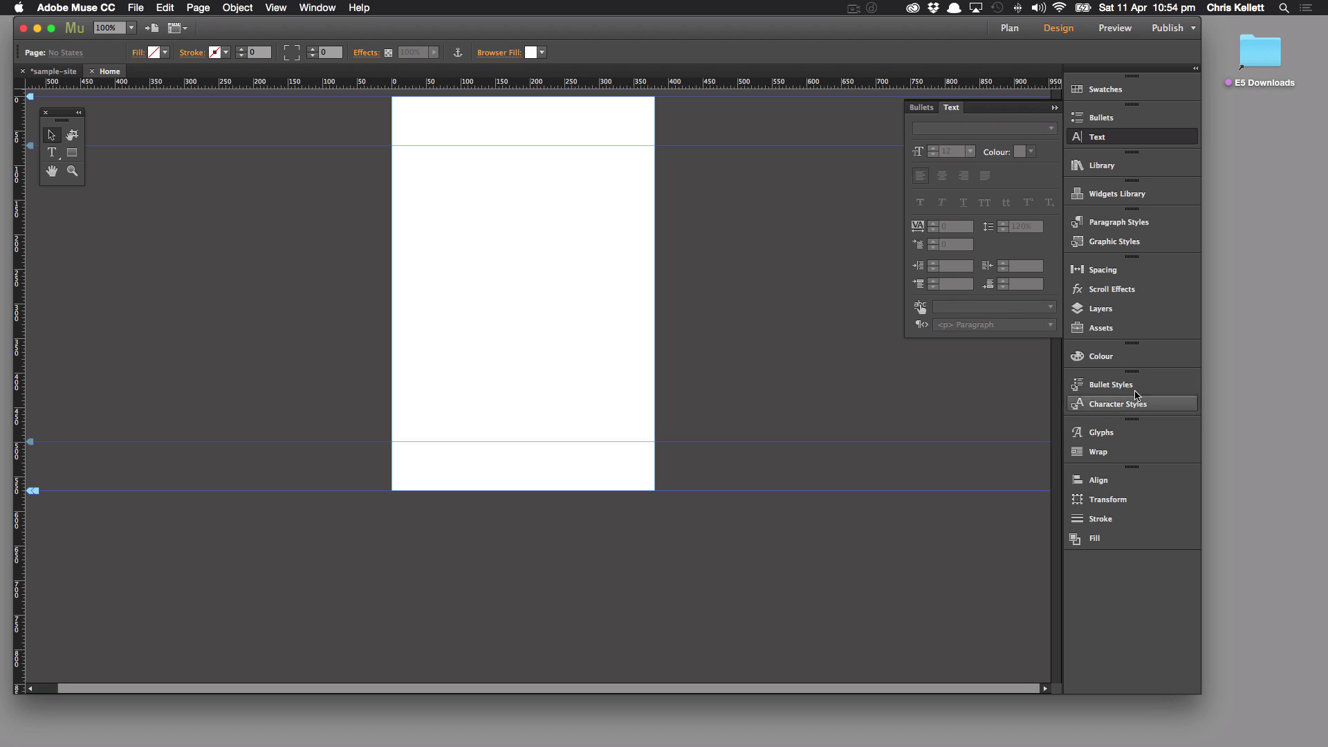
{"action": "left_click", "coordinate": [1102, 166]}
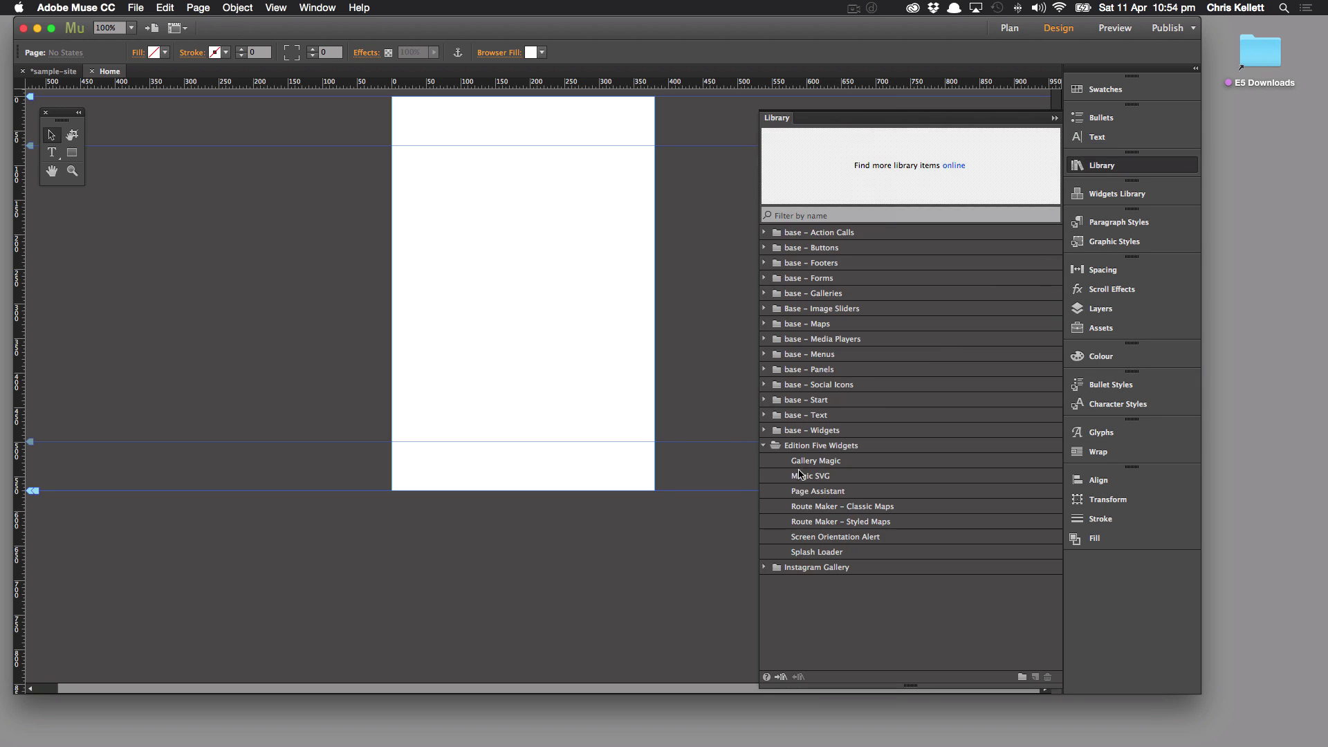
{"action": "left_click", "coordinate": [858, 522]}
{"action": "left_click_drag", "start_coordinate": [943, 169], "coordinate": [478, 251]}
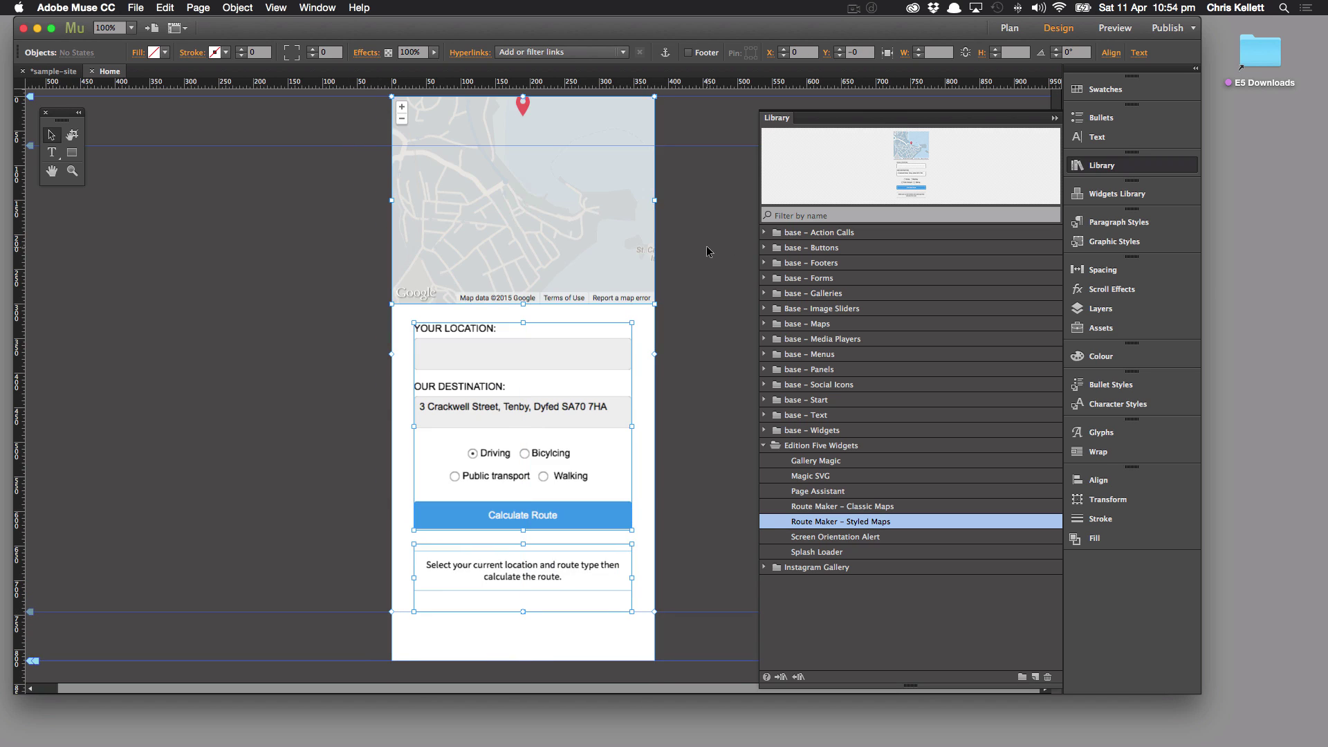
- Set the Map Loader's main colour to green 8CC63F and deselect the map
{"action": "left_click", "coordinate": [557, 232]}
{"action": "left_click", "coordinate": [666, 95]}
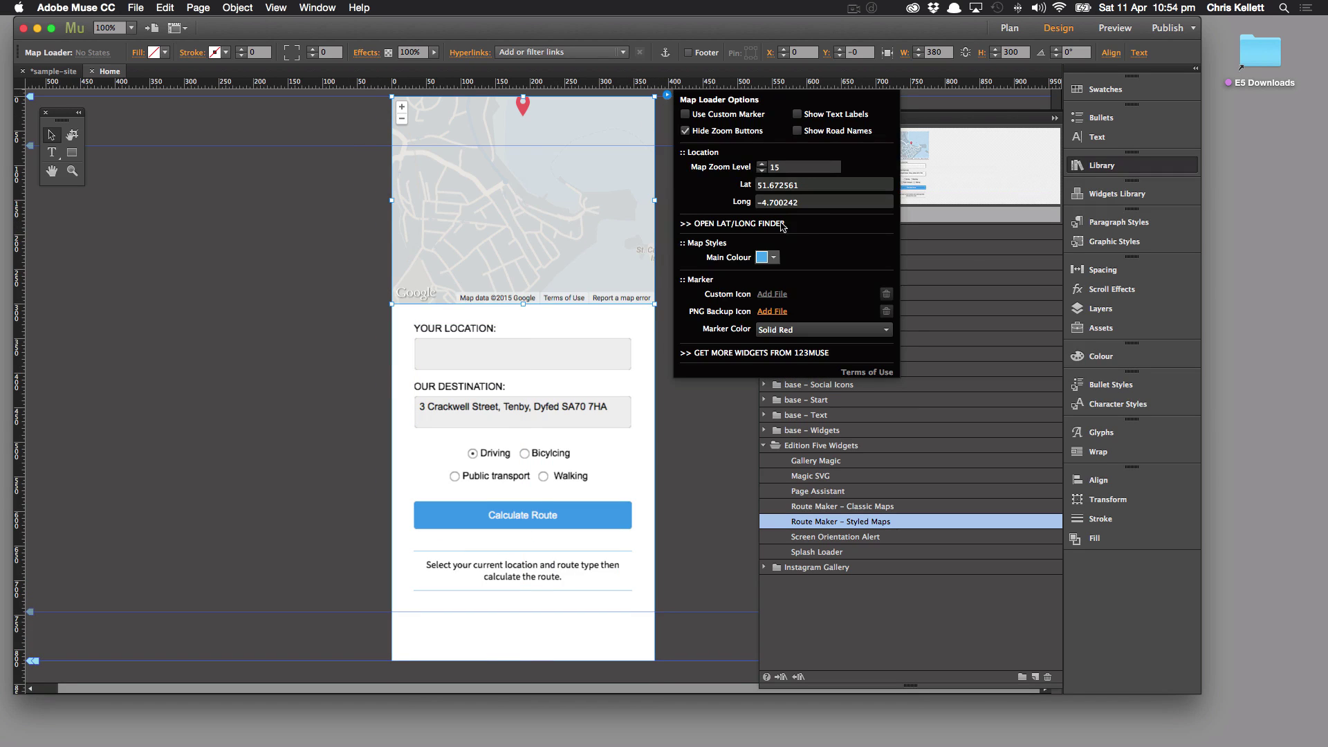
{"action": "left_click", "coordinate": [760, 172]}
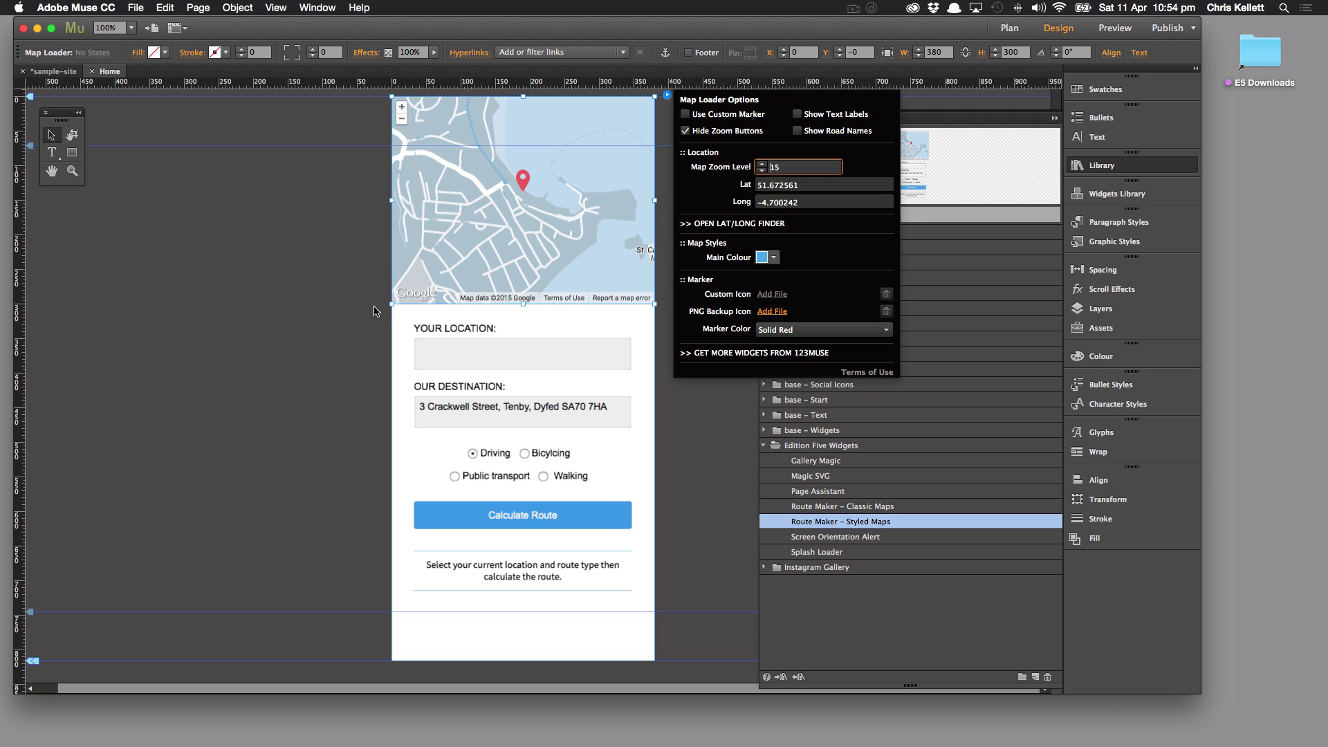
{"action": "left_click", "coordinate": [289, 280]}
{"action": "left_click", "coordinate": [667, 95]}
{"action": "left_click", "coordinate": [765, 257]}
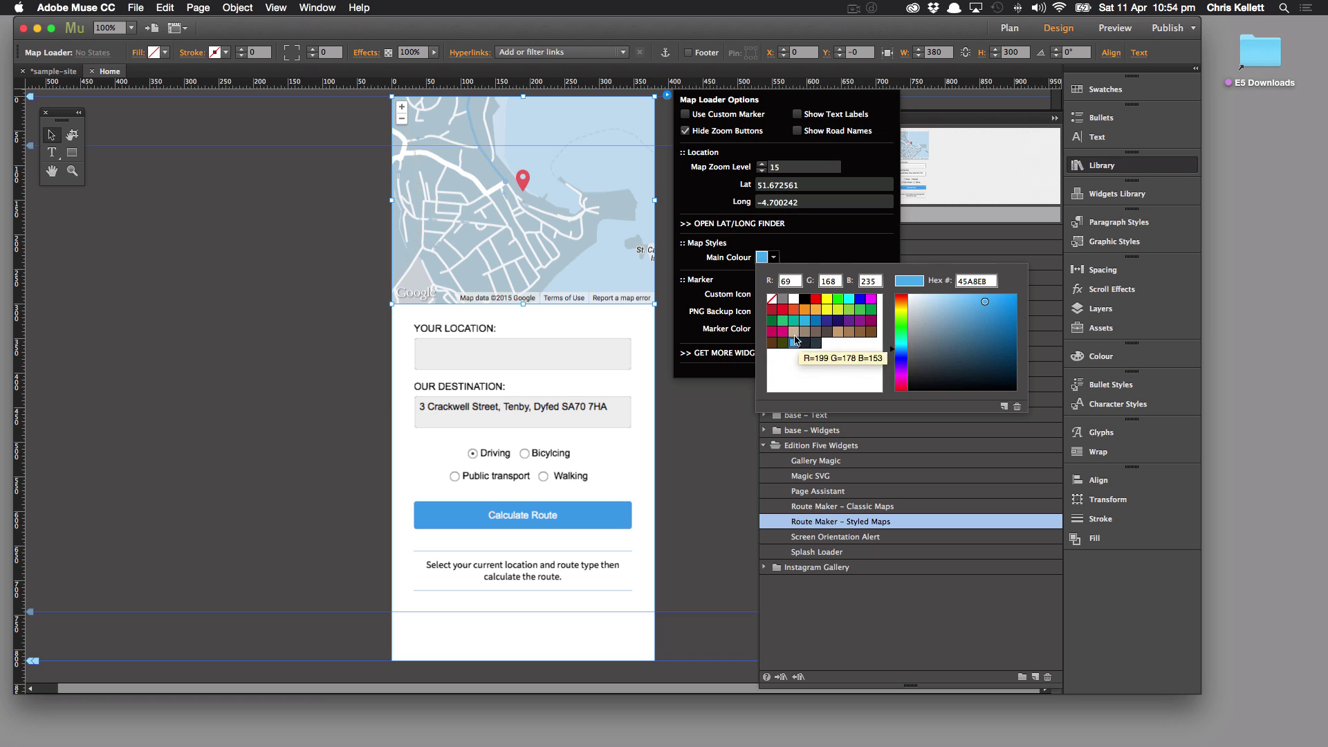
{"action": "left_click", "coordinate": [849, 310]}
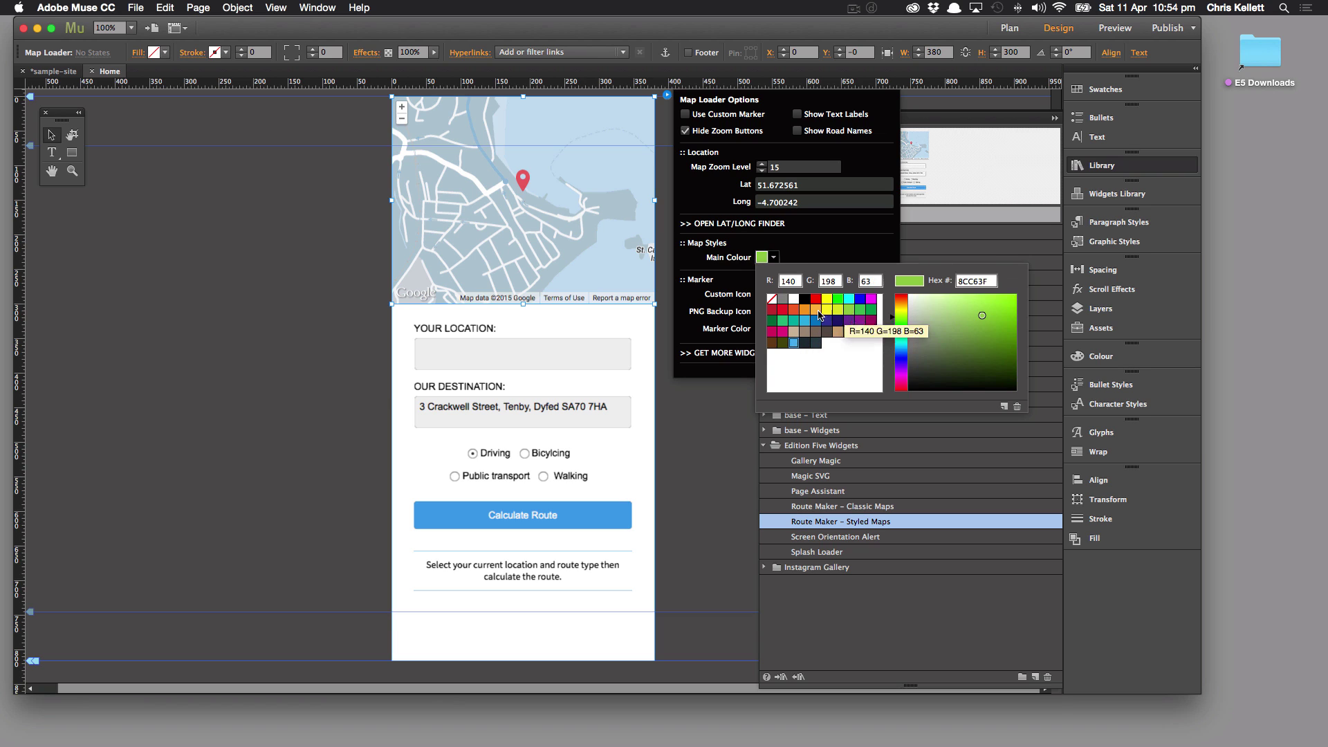
{"action": "left_click", "coordinate": [308, 345]}
{"action": "left_click", "coordinate": [330, 244]}
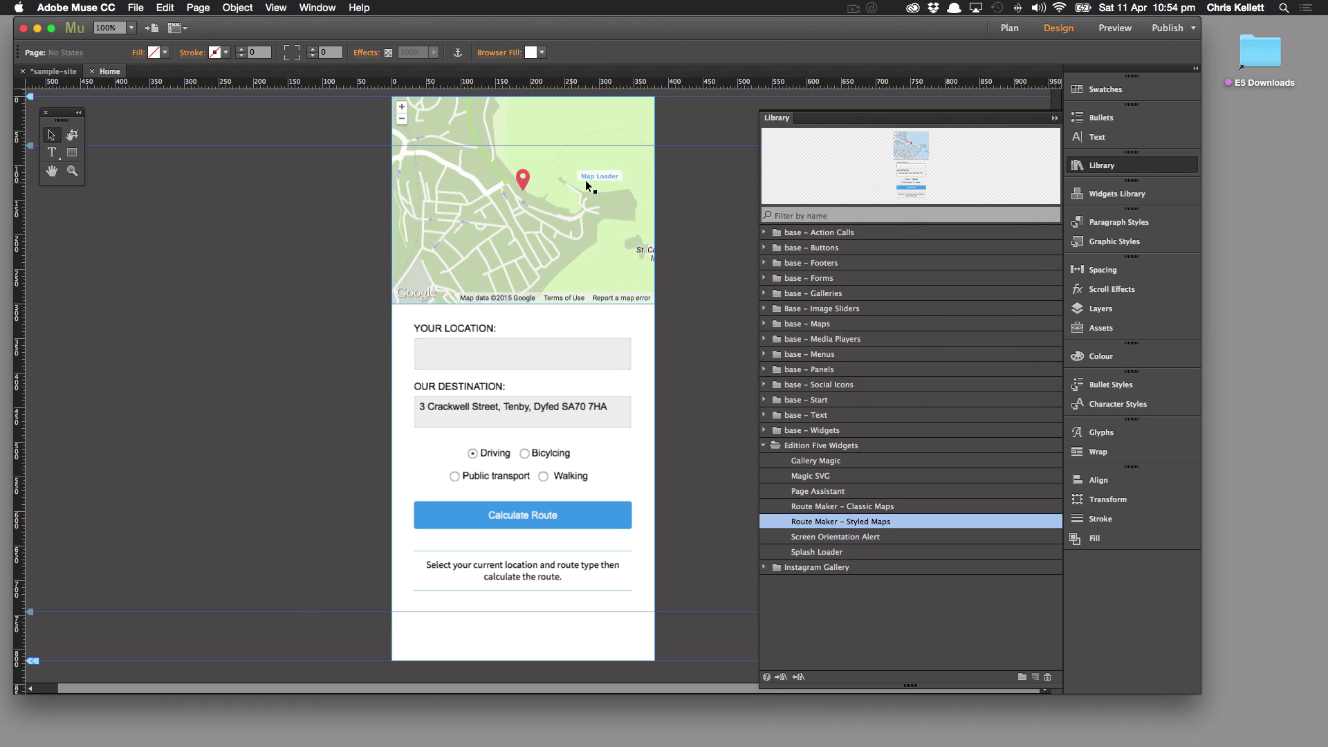
- Set the Map Form's normal button colour to light green and its button rollover colour to green 009245
{"action": "left_click", "coordinate": [603, 516]}
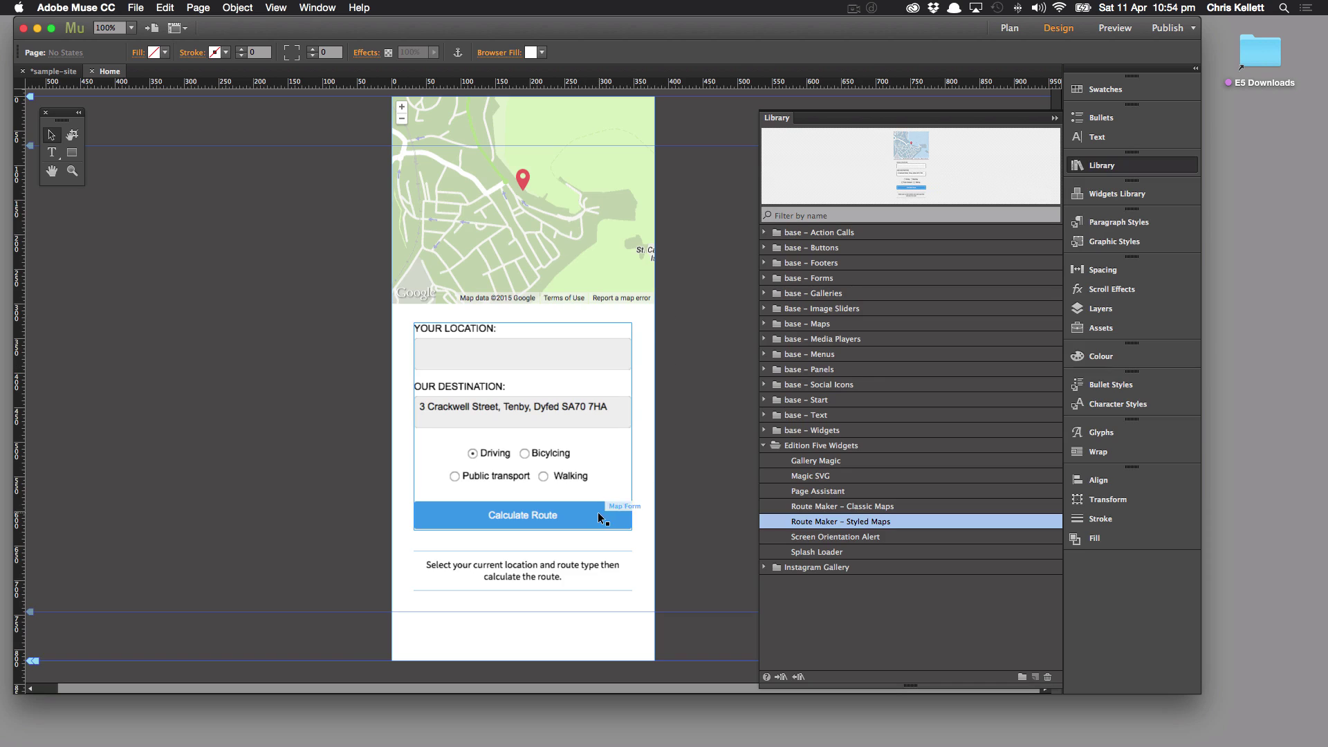
{"action": "left_click", "coordinate": [644, 321]}
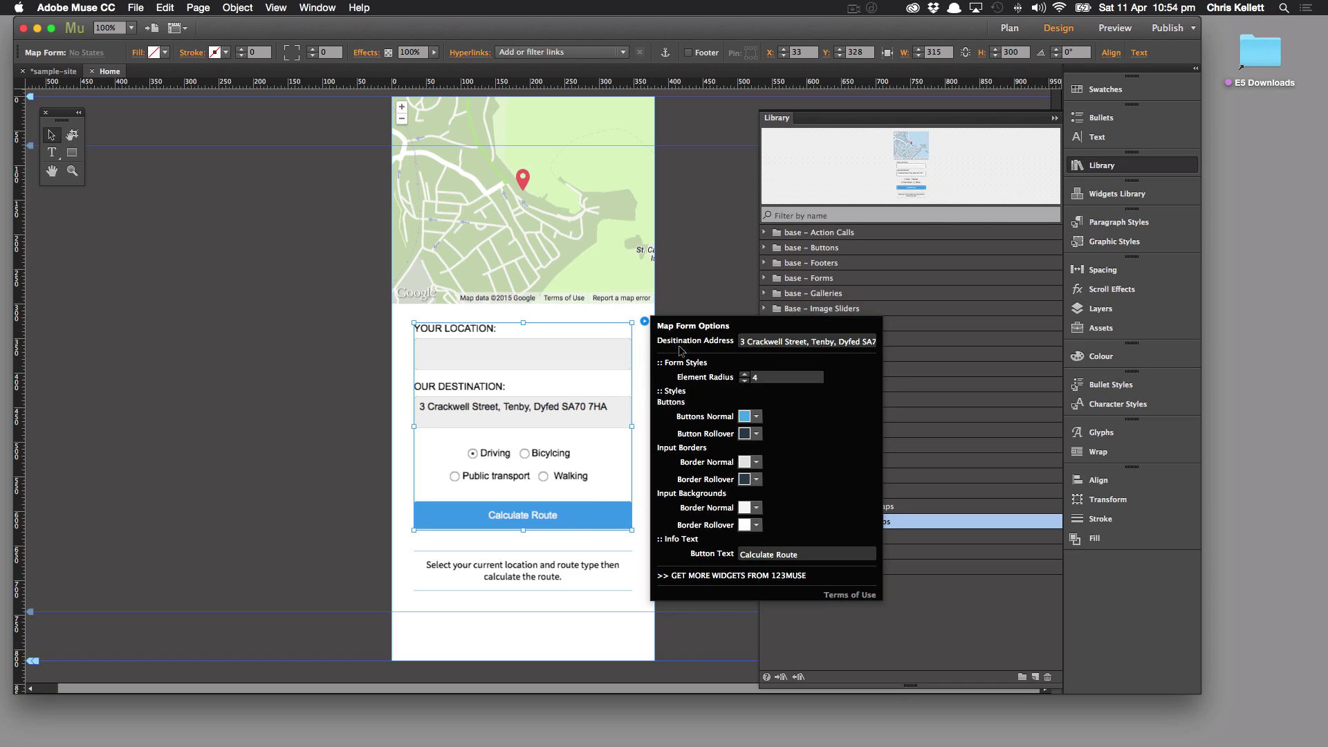
{"action": "left_click", "coordinate": [756, 416]}
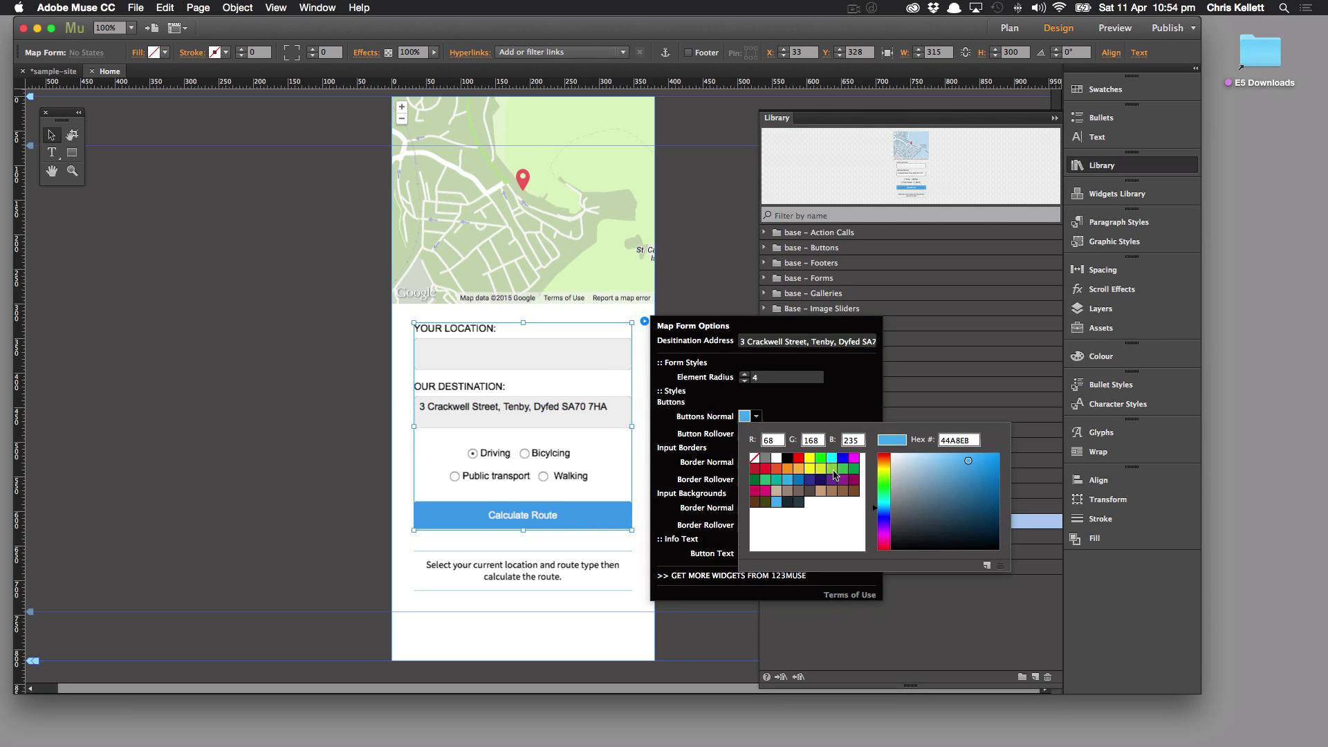
{"action": "left_click", "coordinate": [757, 417]}
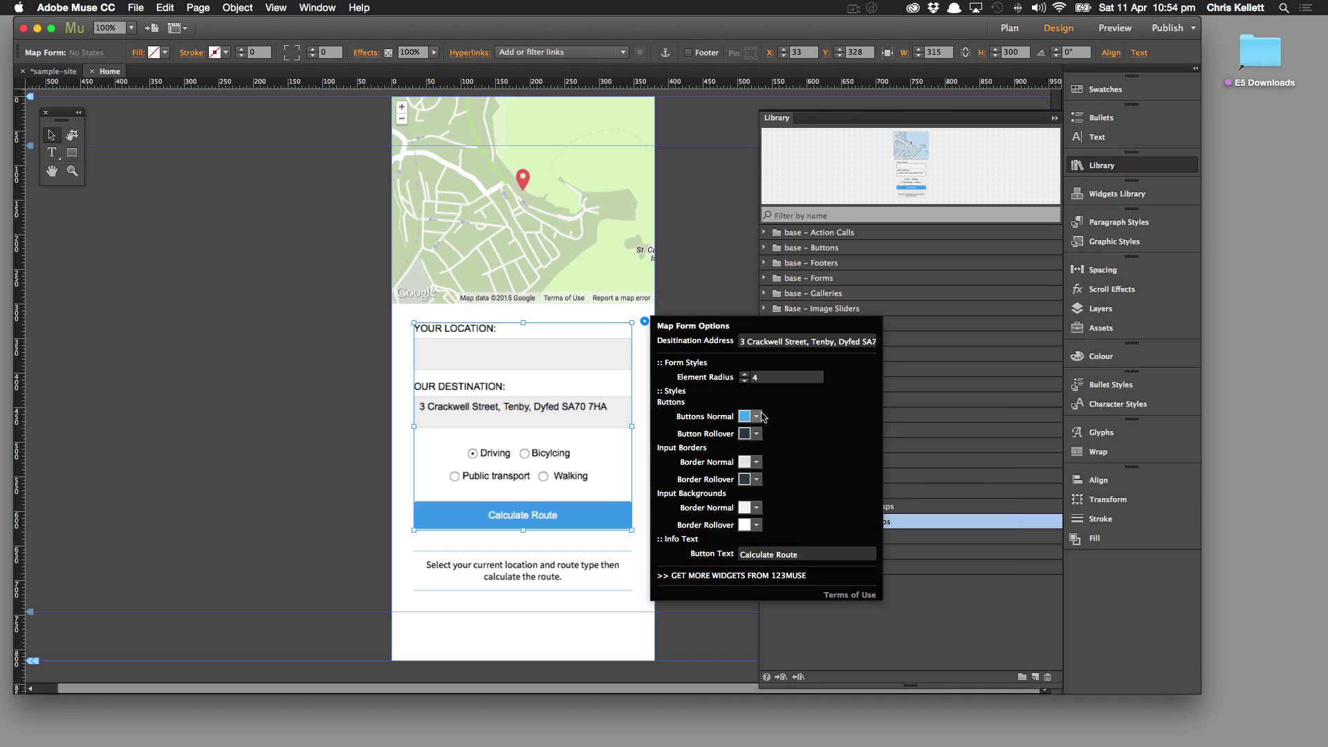
{"action": "left_click", "coordinate": [756, 416]}
{"action": "left_click", "coordinate": [831, 468]}
{"action": "left_click", "coordinate": [802, 380]}
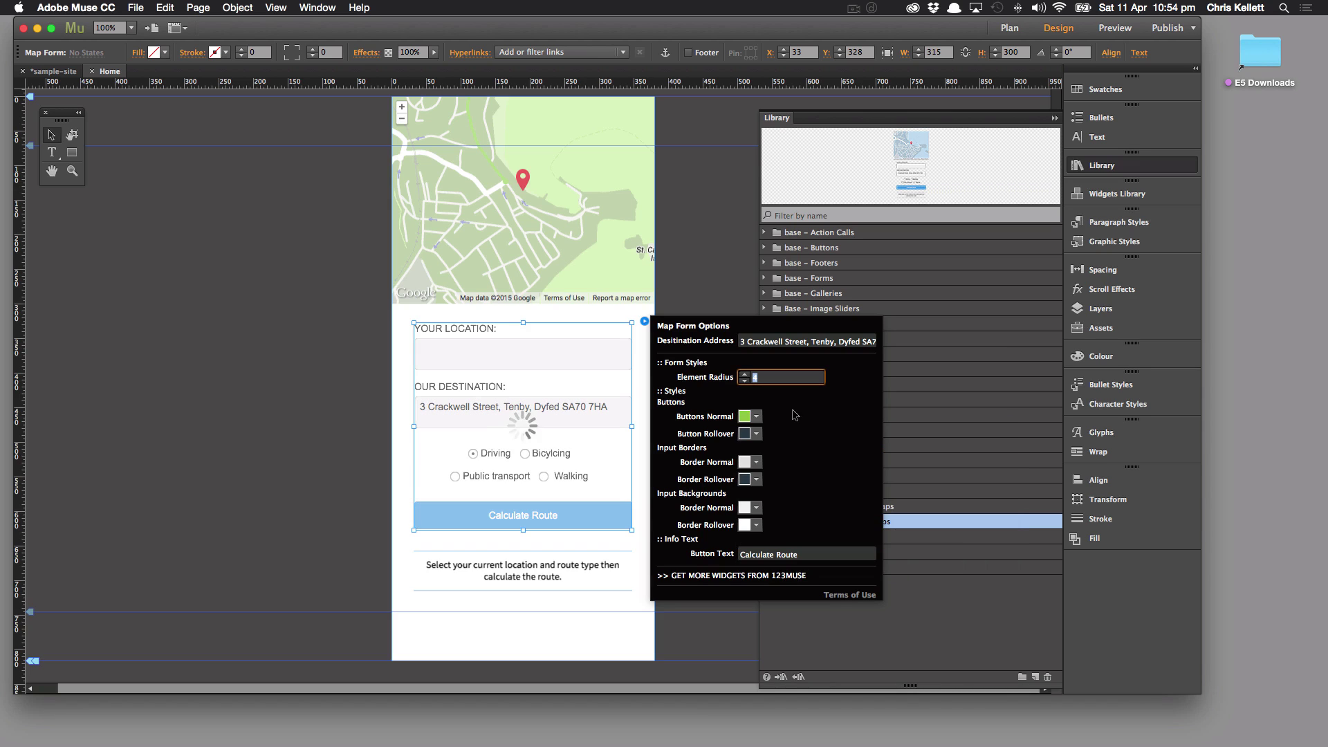
{"action": "left_click", "coordinate": [756, 434]}
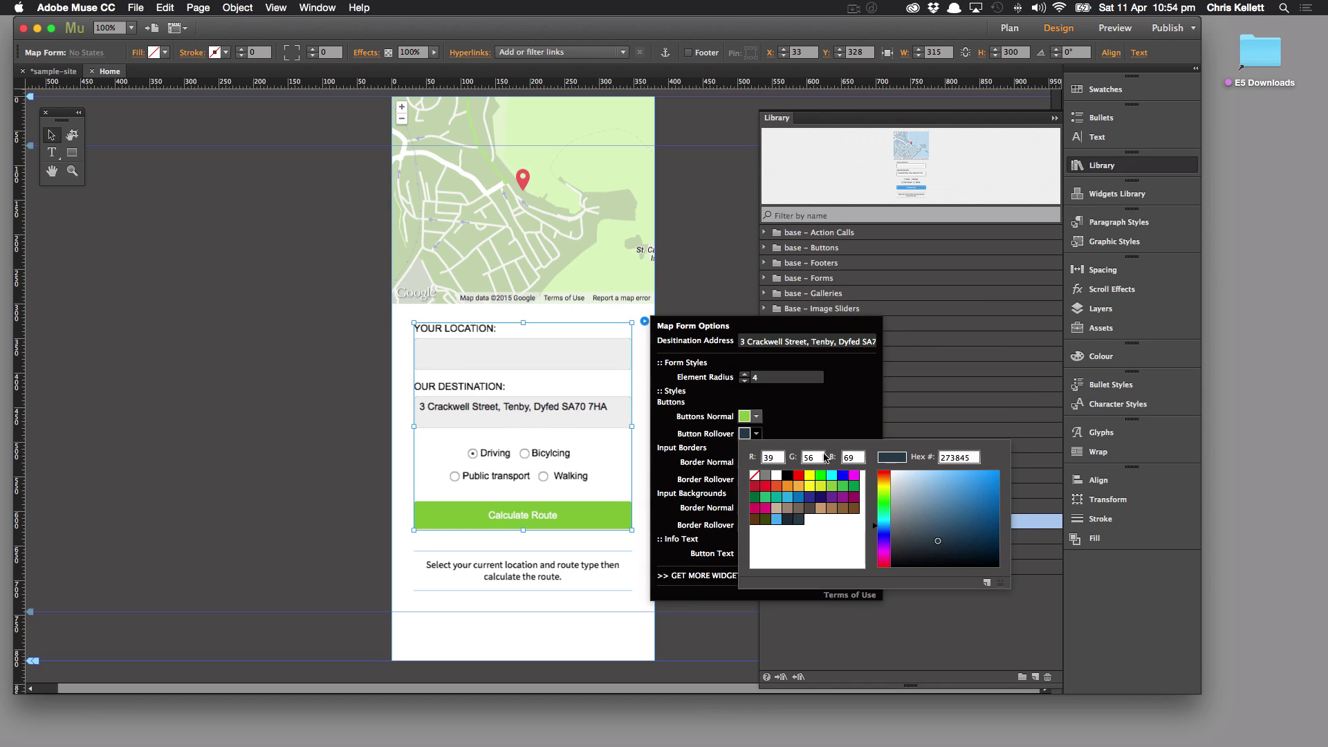
{"action": "left_click", "coordinate": [855, 487]}
{"action": "left_click", "coordinate": [817, 429]}
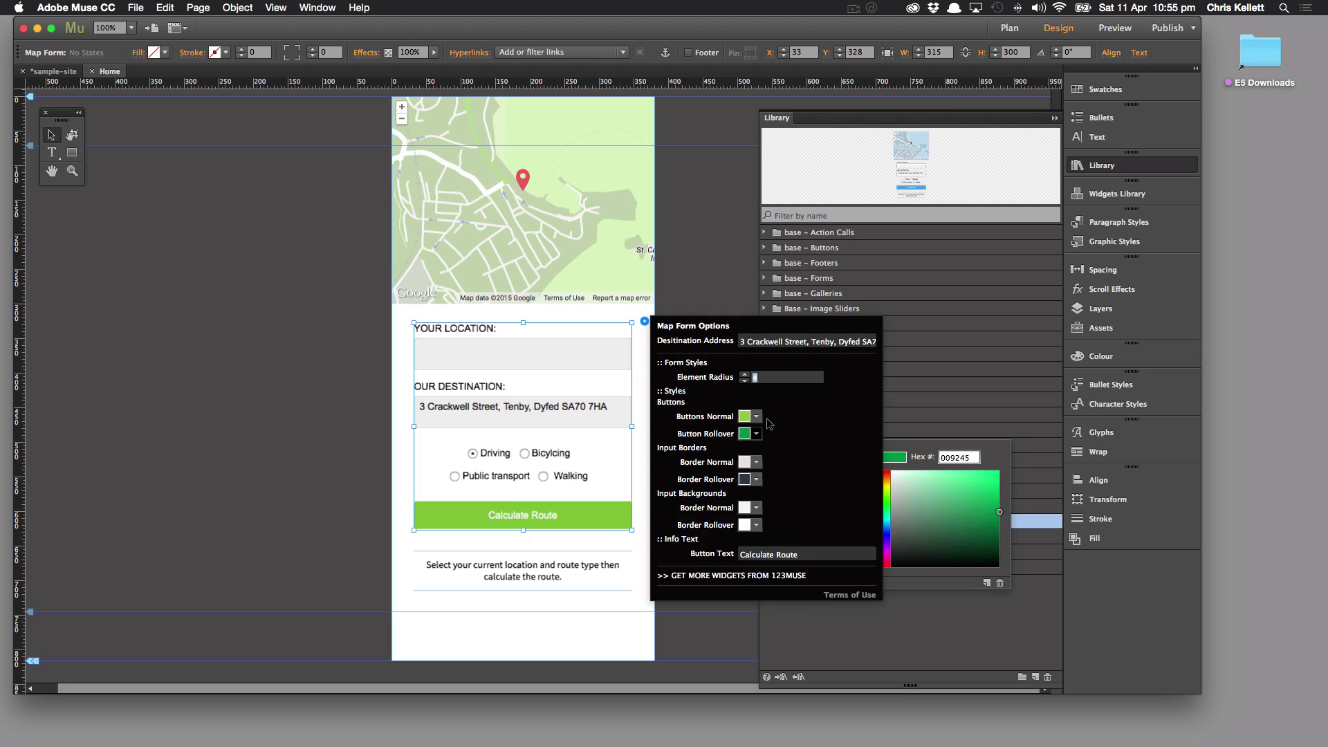
{"action": "left_click", "coordinate": [332, 125]}
- Preview the page in the browser, check the styled map and address fields, and close the preview
{"action": "left_click", "coordinate": [136, 10]}
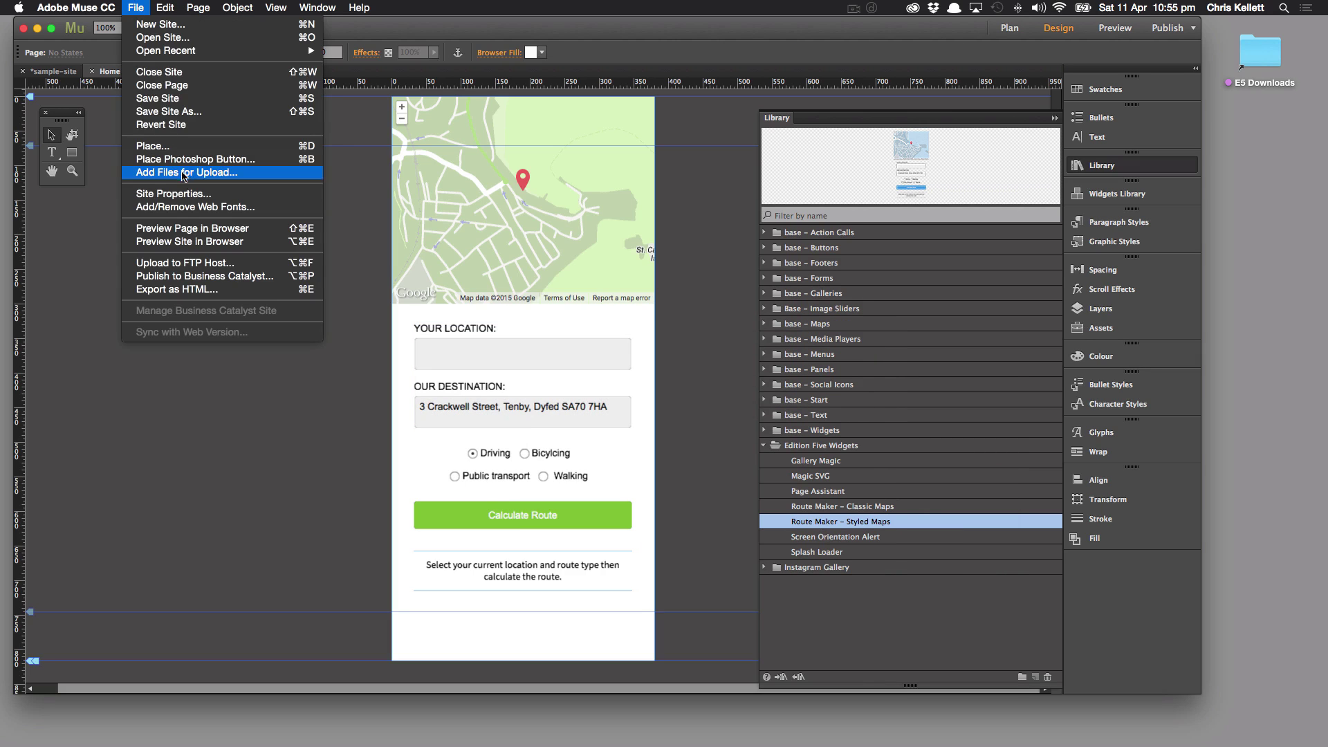
{"action": "left_click", "coordinate": [181, 226]}
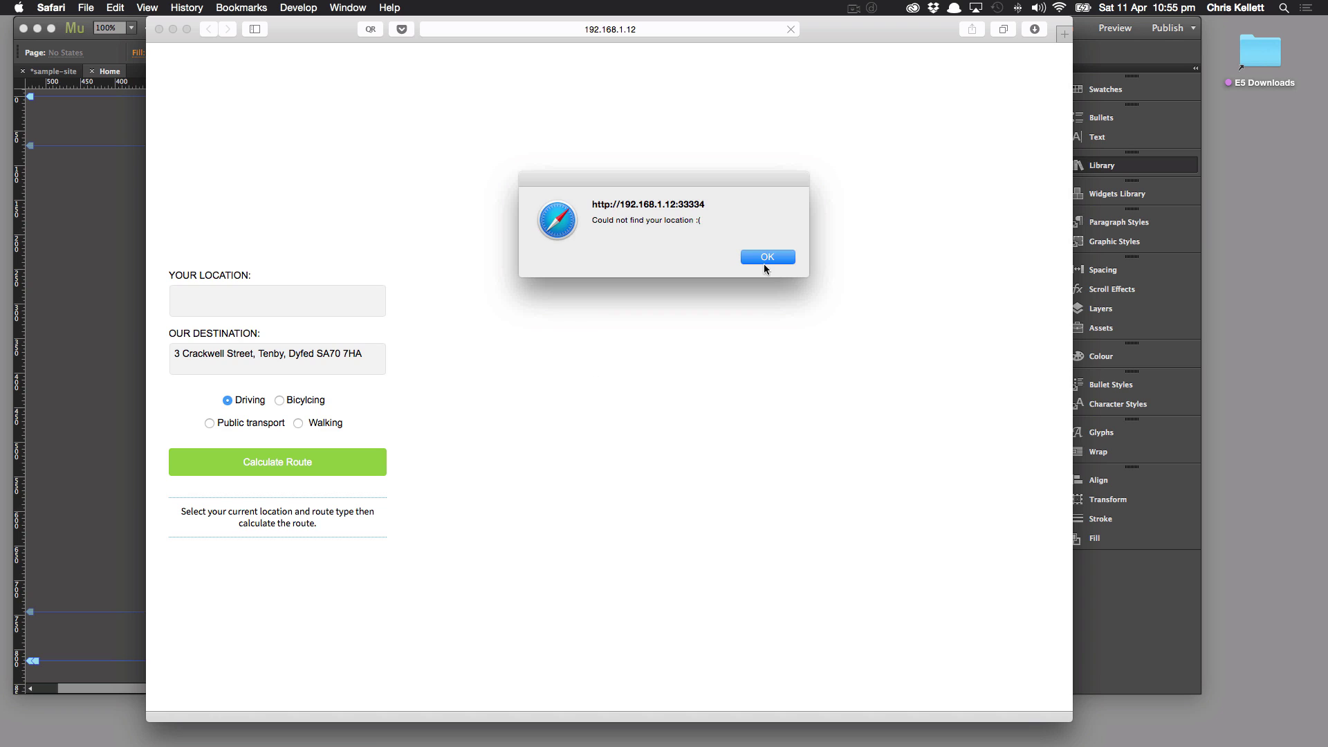
{"action": "left_click", "coordinate": [764, 264]}
{"action": "left_click", "coordinate": [258, 363]}
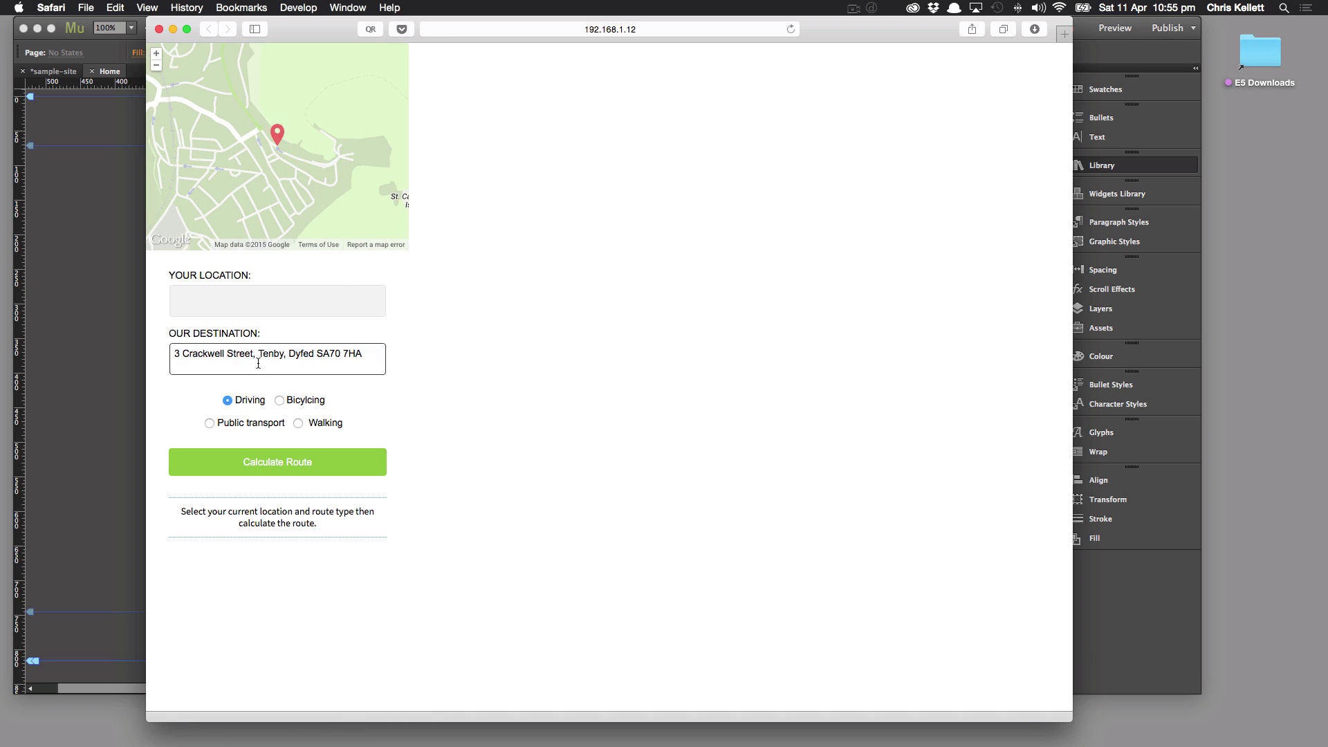
{"action": "left_click", "coordinate": [231, 309]}
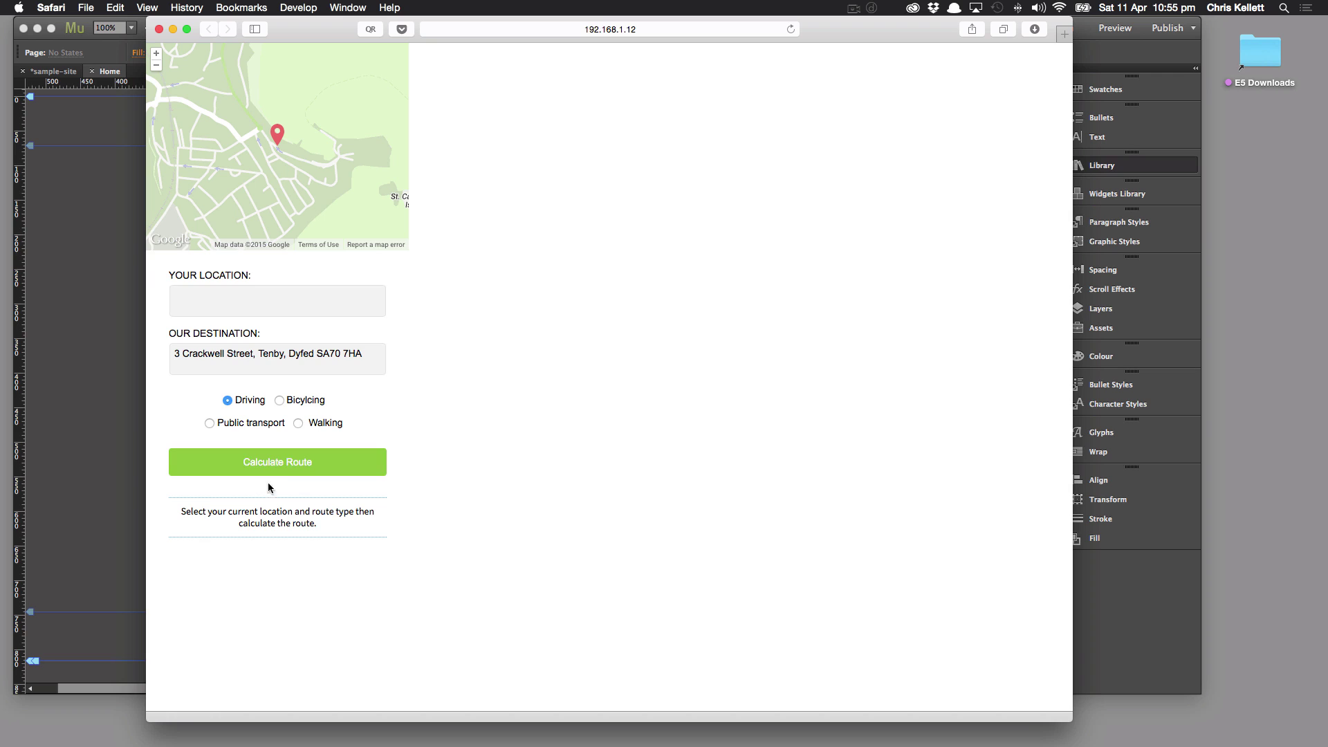
{"action": "left_click", "coordinate": [237, 305]}
{"action": "left_click", "coordinate": [159, 29]}
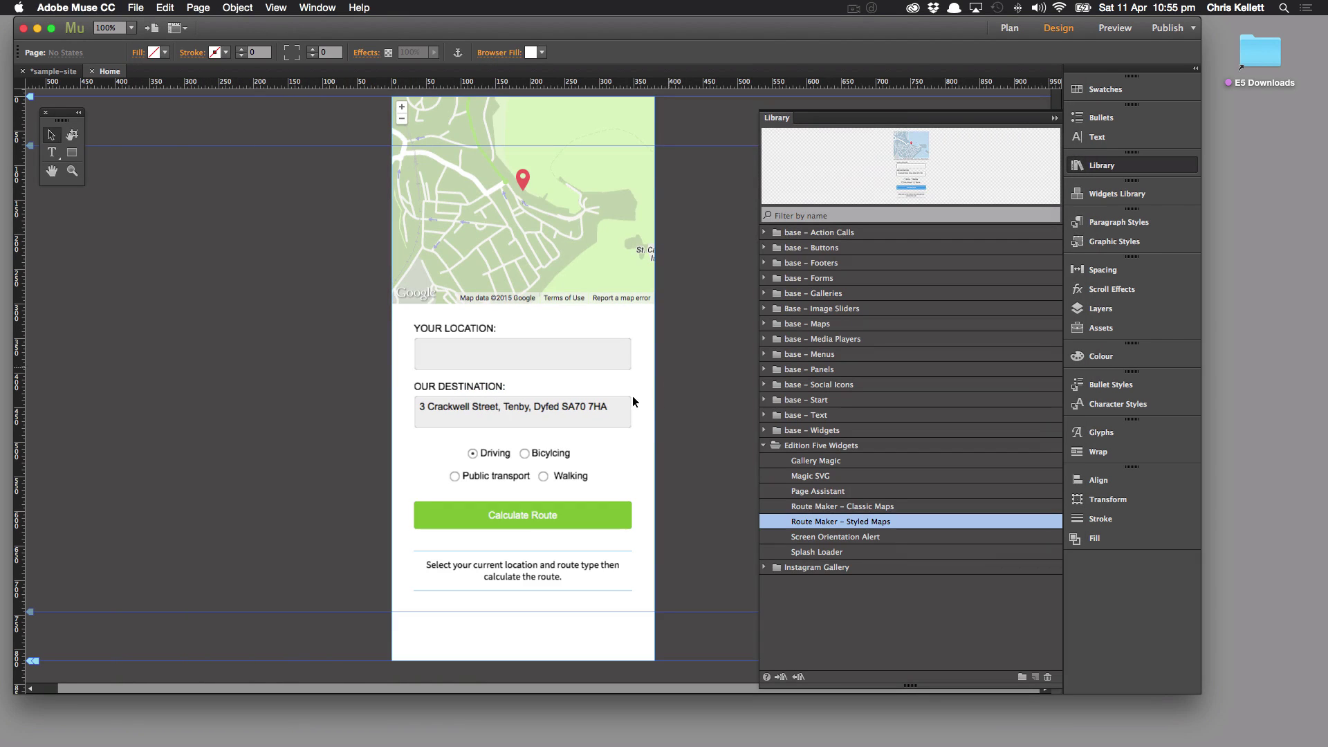
{"action": "left_click_drag", "start_coordinate": [702, 568], "coordinate": [500, 269]}
{"action": "left_click", "coordinate": [681, 335]}
{"action": "left_click_drag", "start_coordinate": [674, 575], "coordinate": [513, 300]}
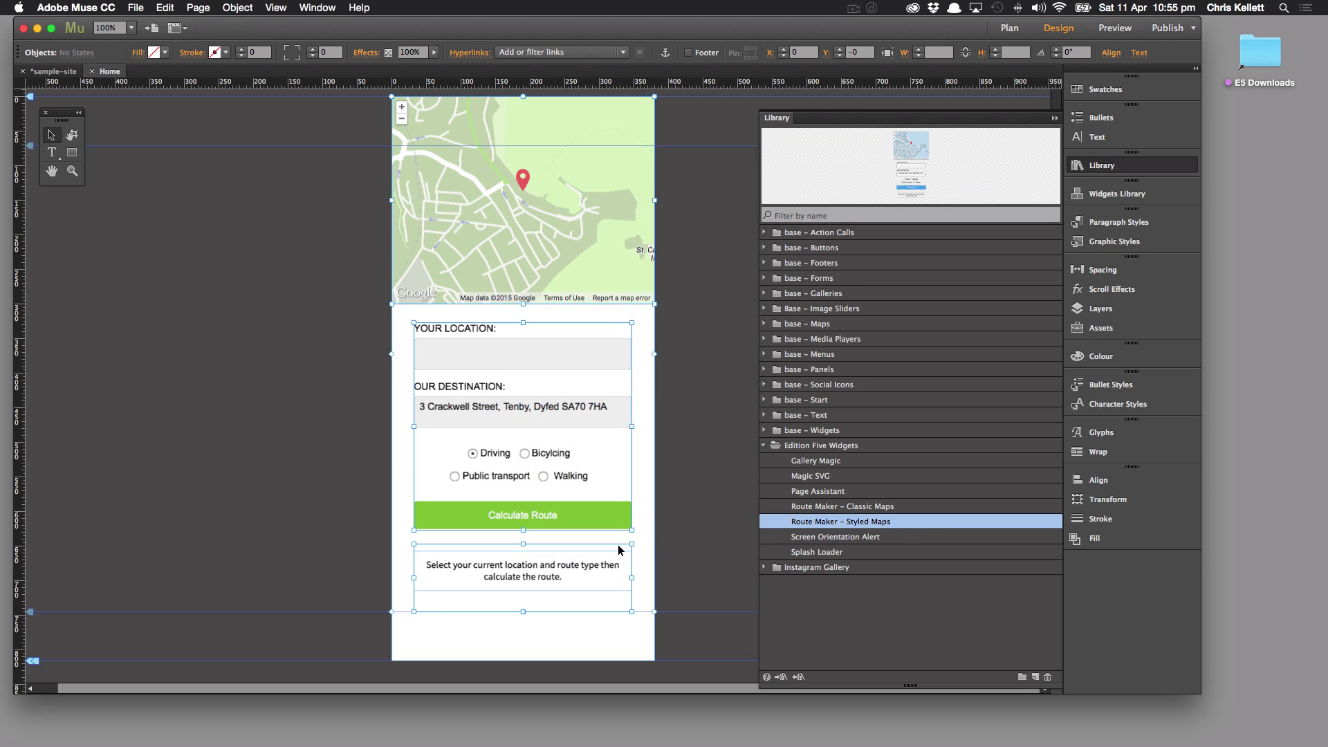
{"action": "left_click_drag", "start_coordinate": [710, 567], "coordinate": [532, 271]}
- Review the Map Loader location and style options and the Map Form options of the styled widget
{"action": "left_click", "coordinate": [597, 125]}
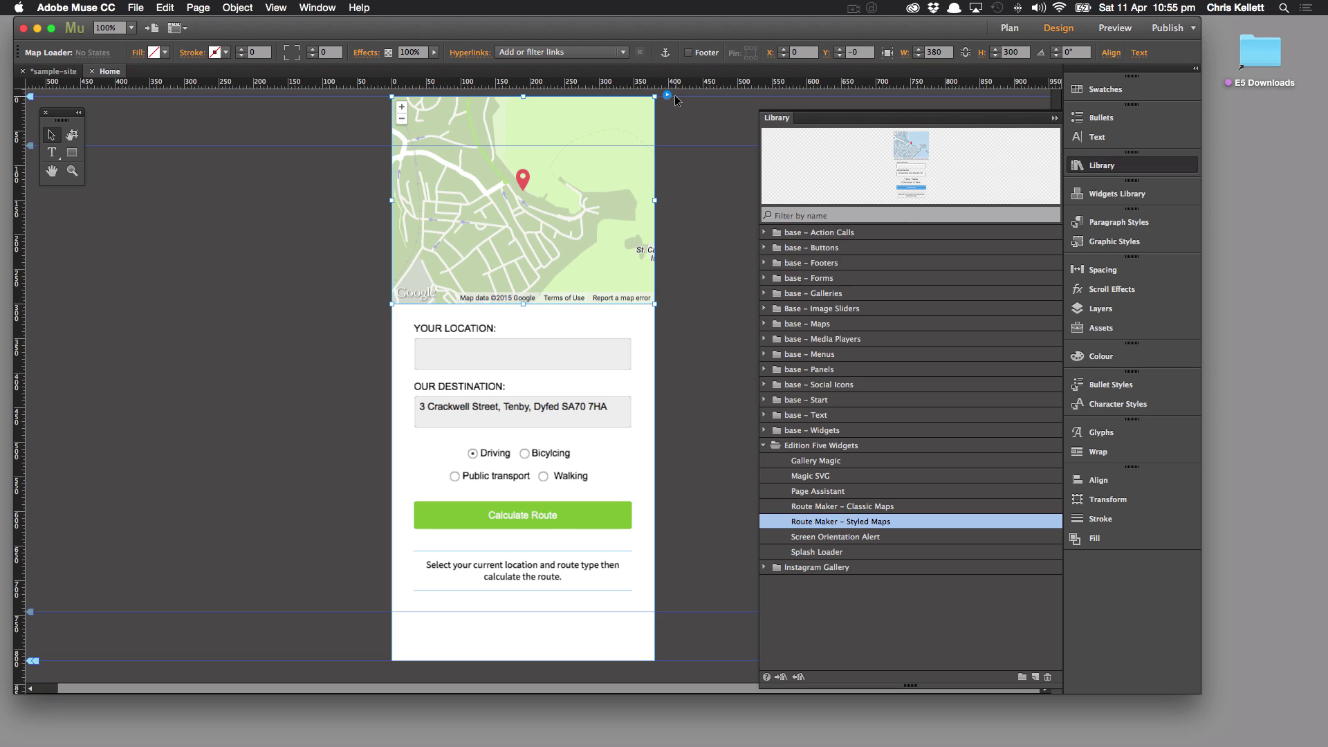
{"action": "left_click", "coordinate": [666, 95]}
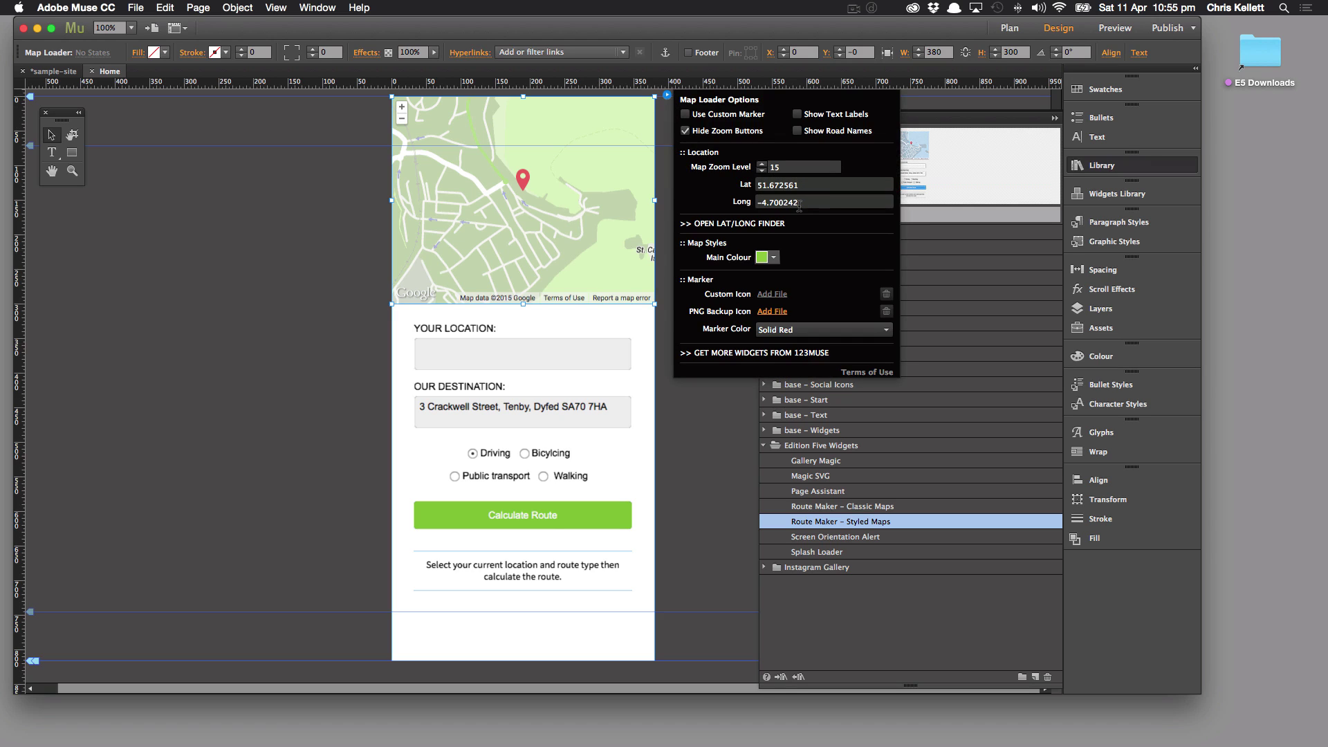
{"action": "left_click", "coordinate": [561, 398]}
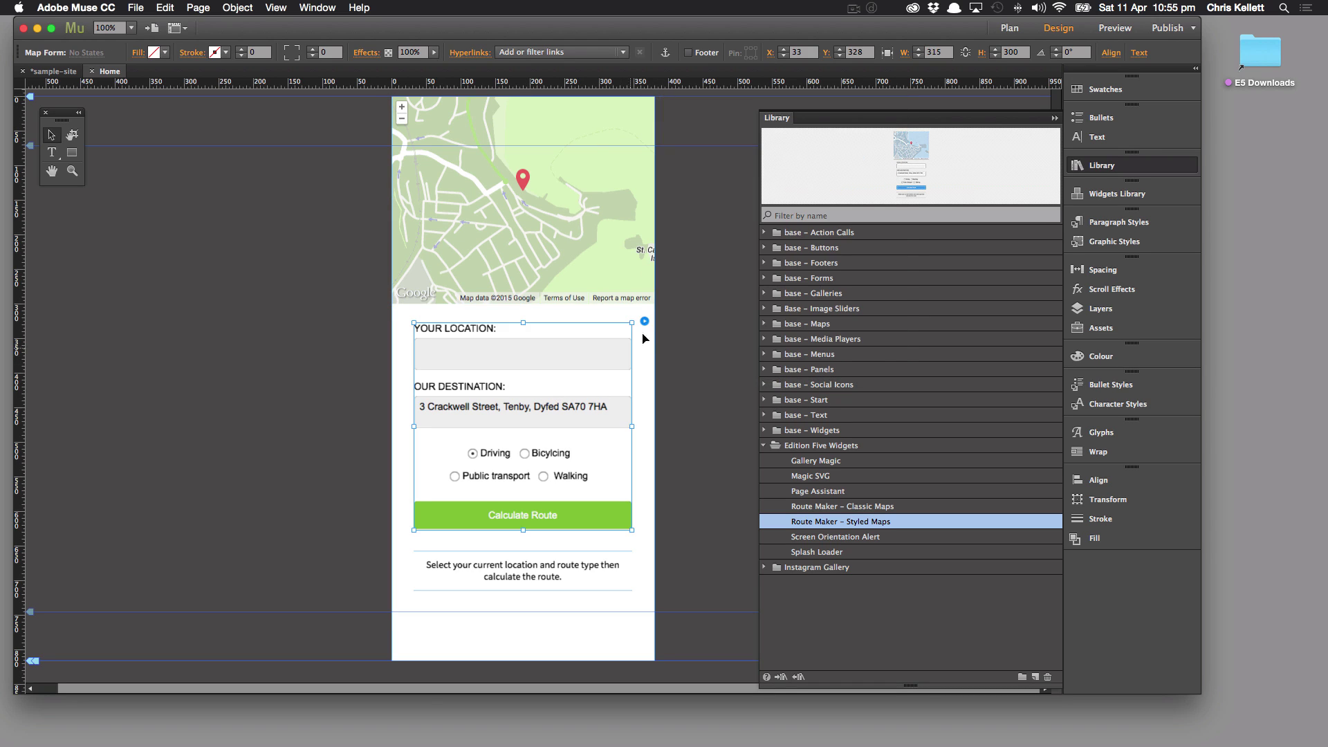
{"action": "left_click", "coordinate": [645, 322]}
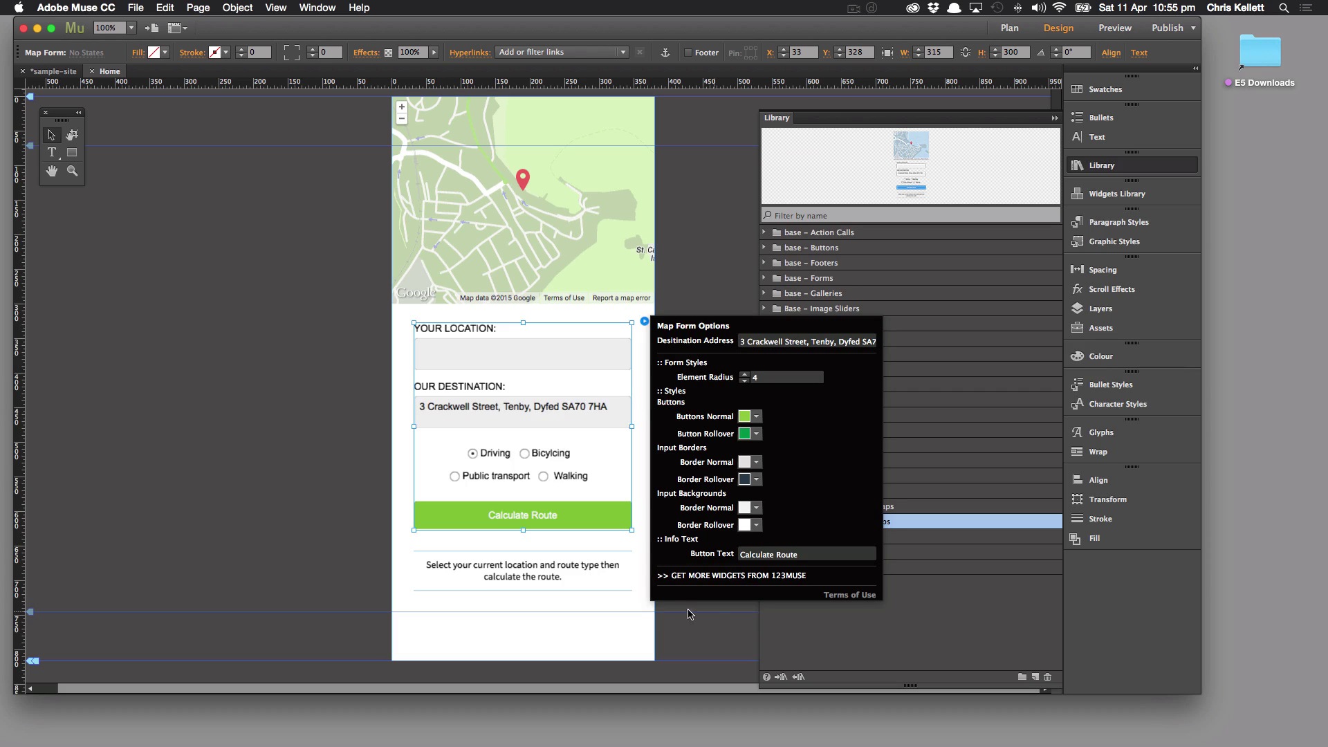
{"action": "left_click", "coordinate": [347, 526]}
{"action": "left_click", "coordinate": [553, 589]}
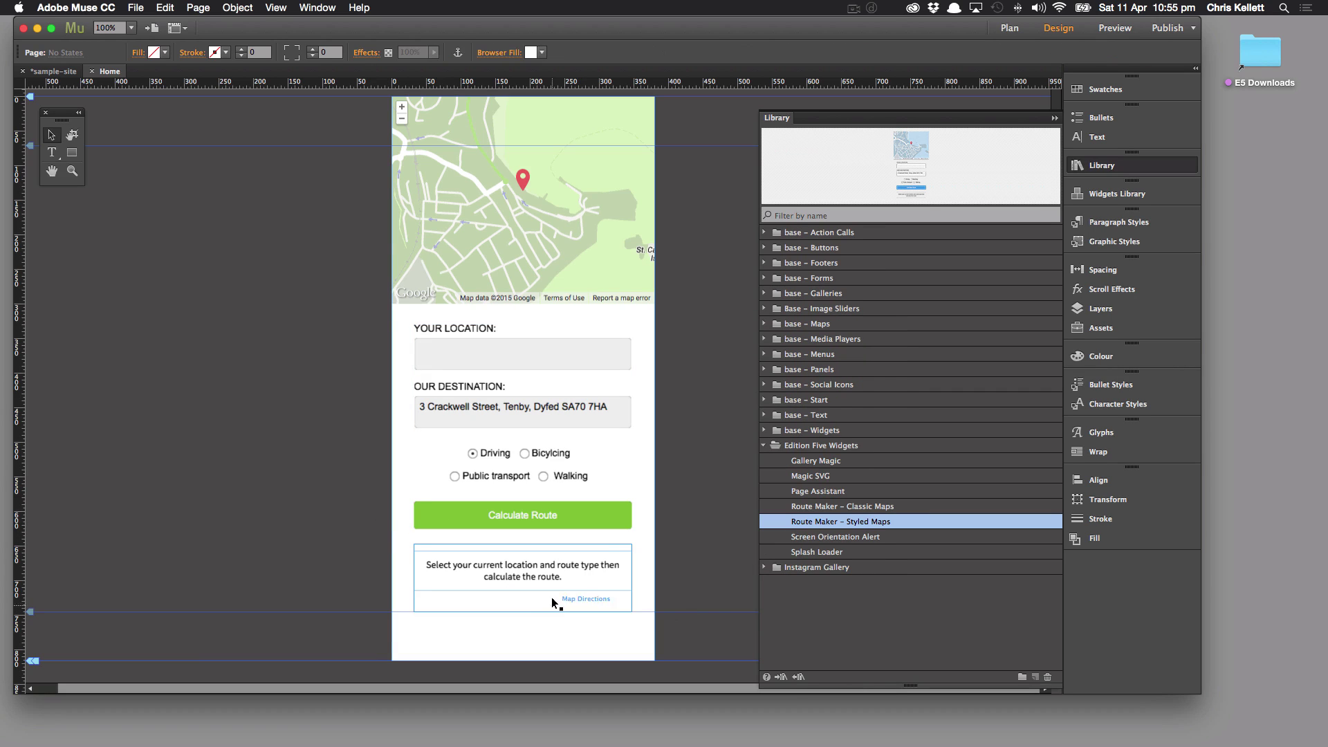
{"action": "left_click", "coordinate": [686, 551]}
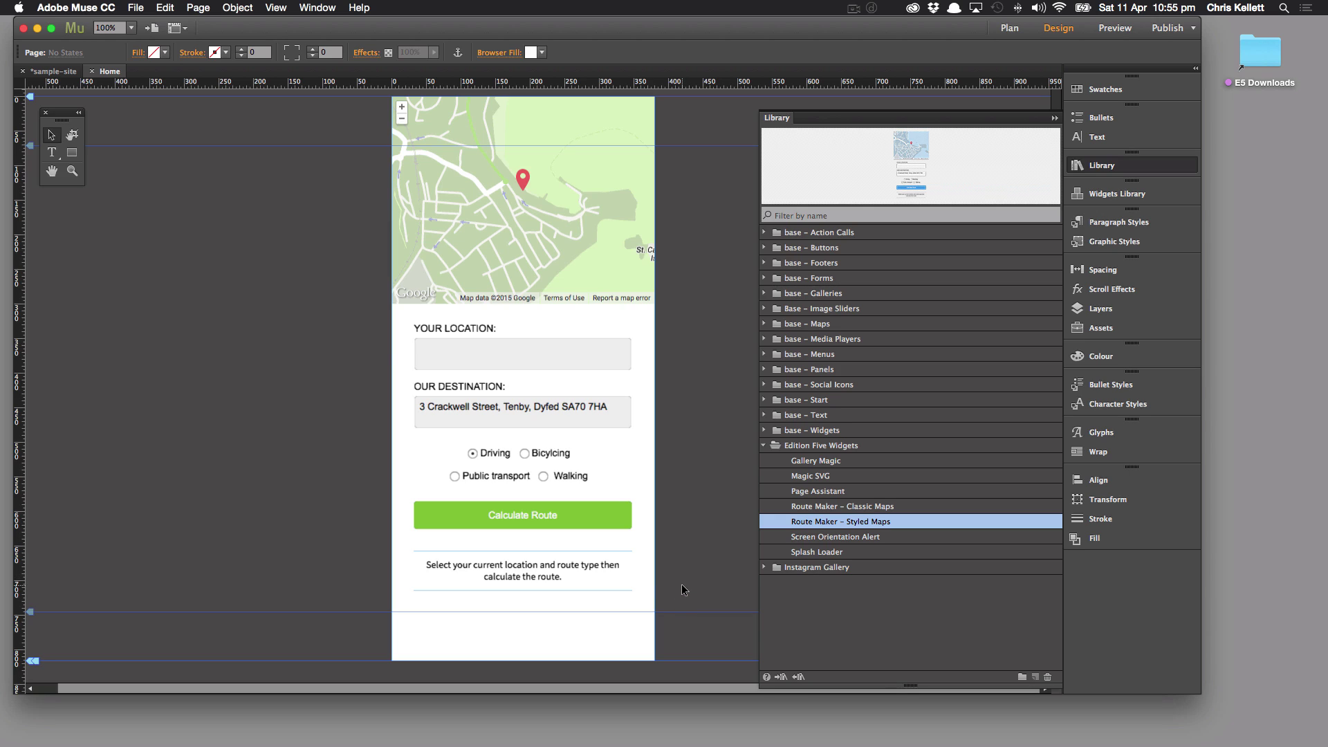
{"action": "left_click_drag", "start_coordinate": [682, 588], "coordinate": [658, 294]}
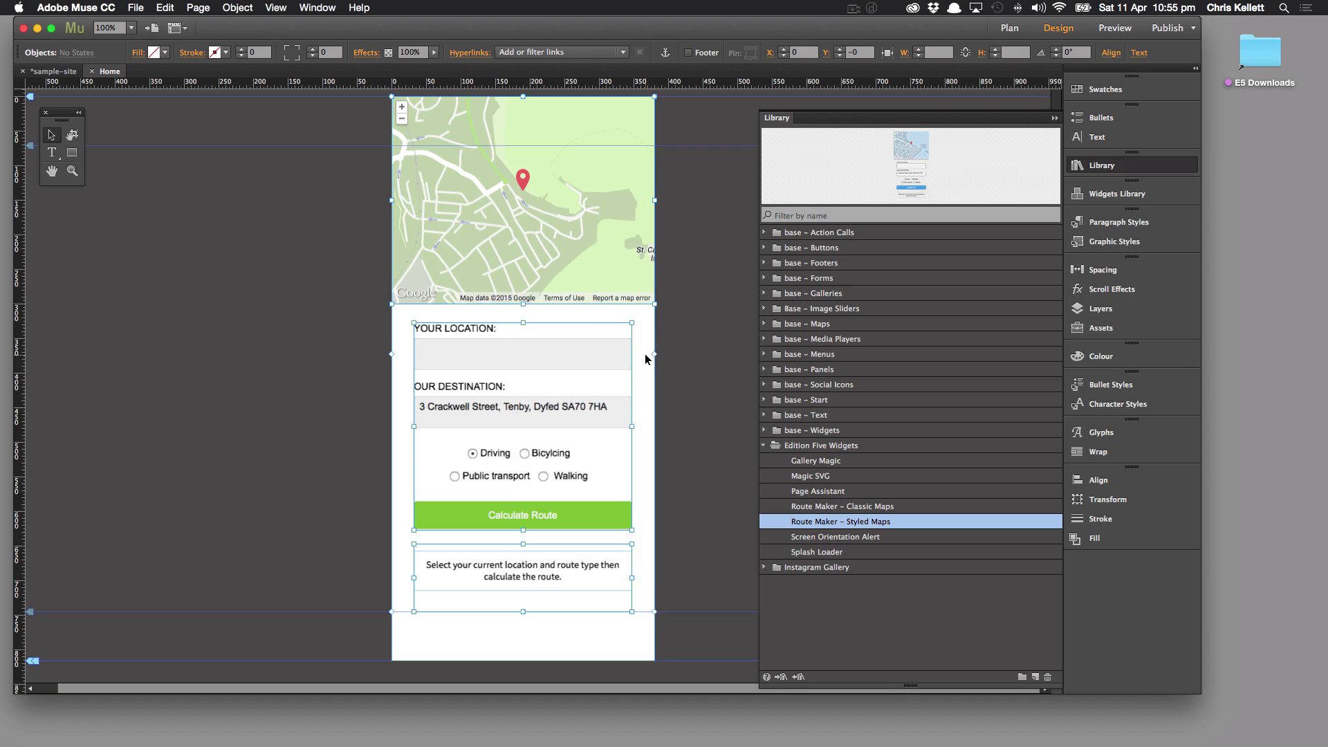
{"action": "left_click", "coordinate": [701, 362]}
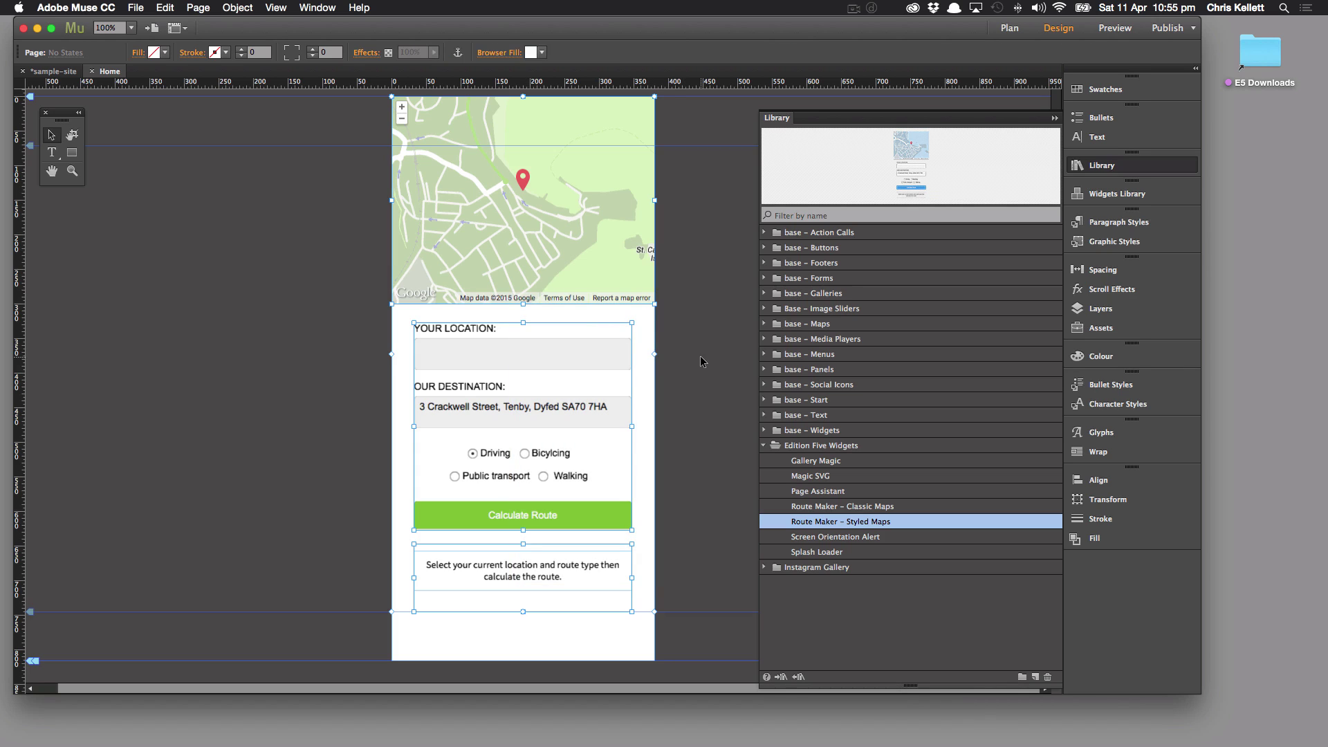